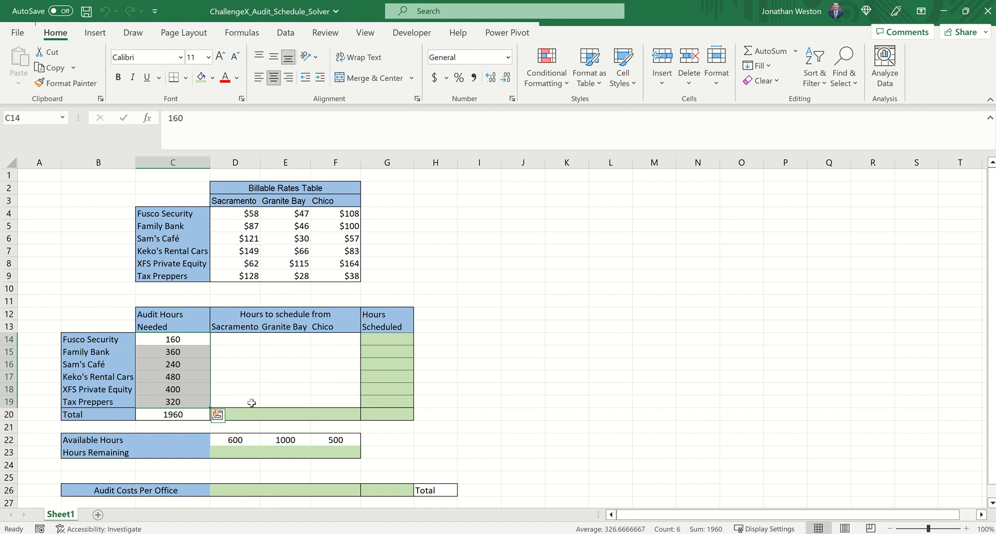
{"action": "left_click_drag", "start_coordinate": [241, 440], "coordinate": [328, 438]}
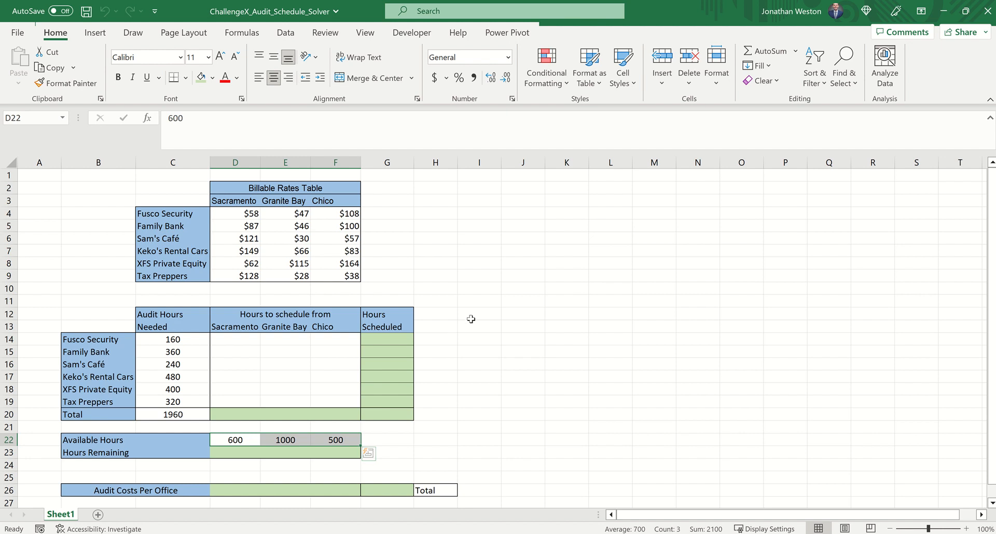
{"action": "left_click", "coordinate": [488, 317]}
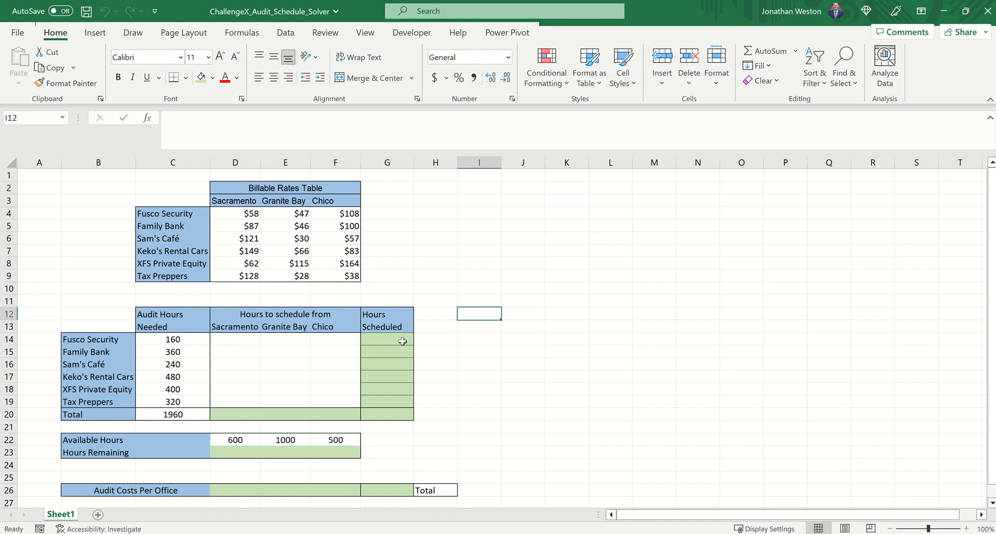
{"action": "left_click", "coordinate": [397, 350]}
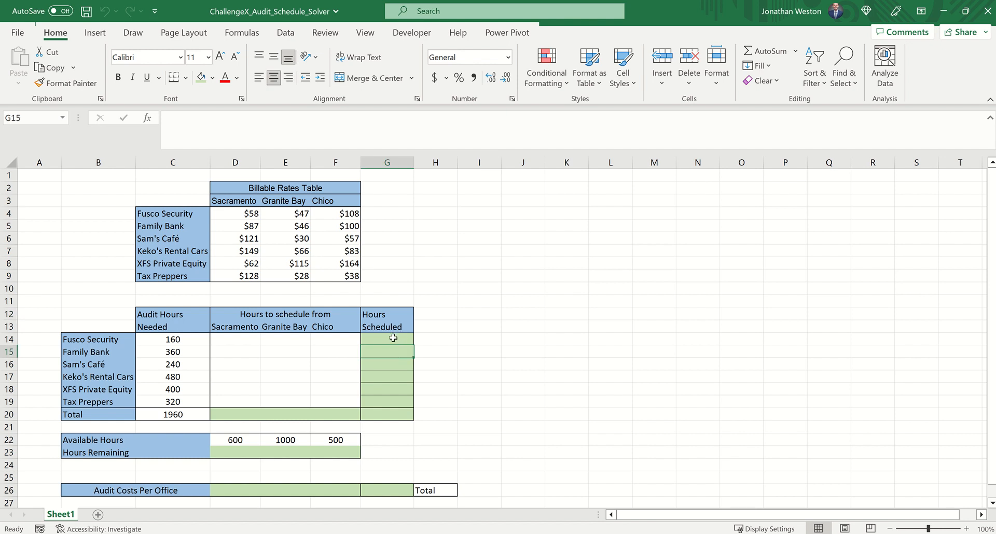
Enter =SUM(D14:F14) in G14 to total the hours scheduled for Fusco Security
{"action": "left_click", "coordinate": [388, 339]}
{"action": "type", "text": "=sum("}
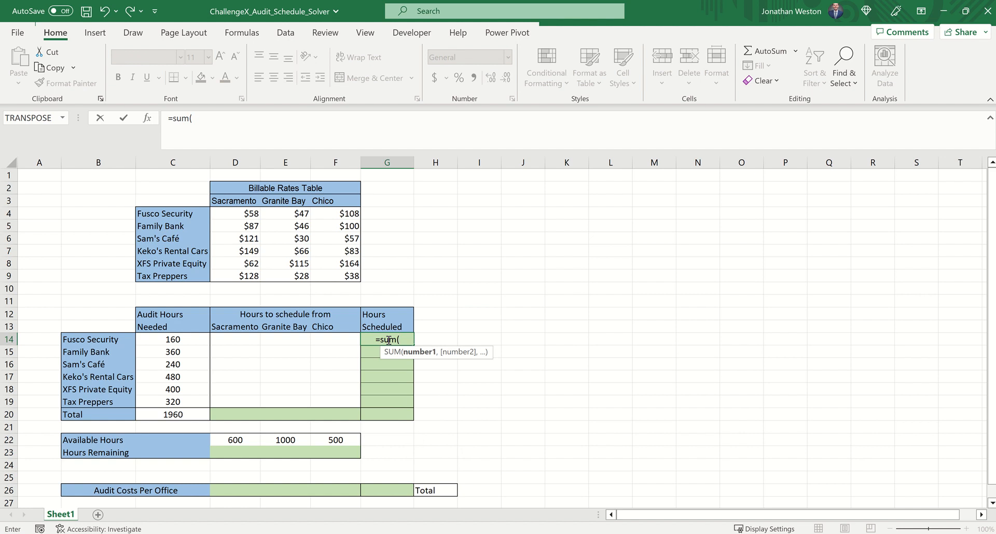
{"action": "key", "text": "Left"}
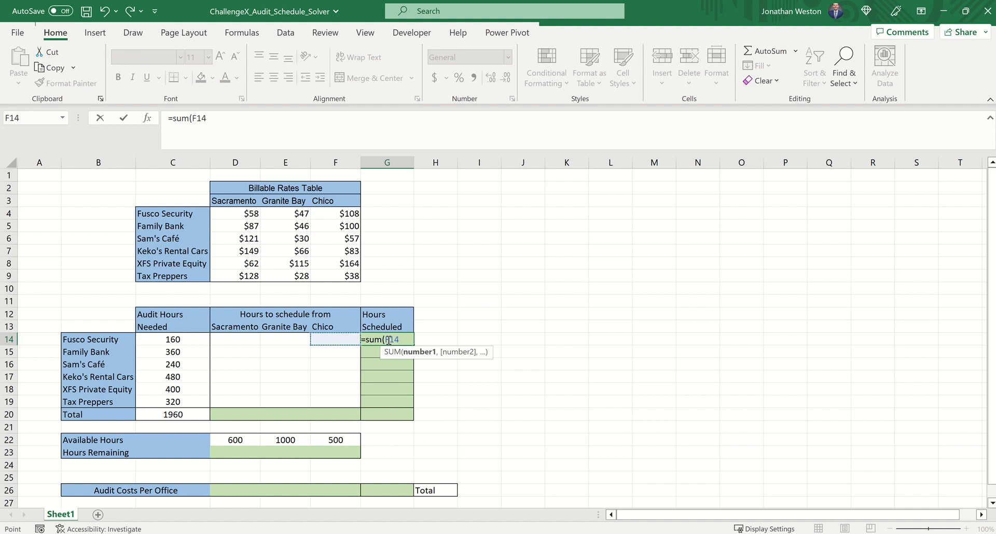
{"action": "key", "text": "shift+Left"}
{"action": "key", "text": "shift+Left"}
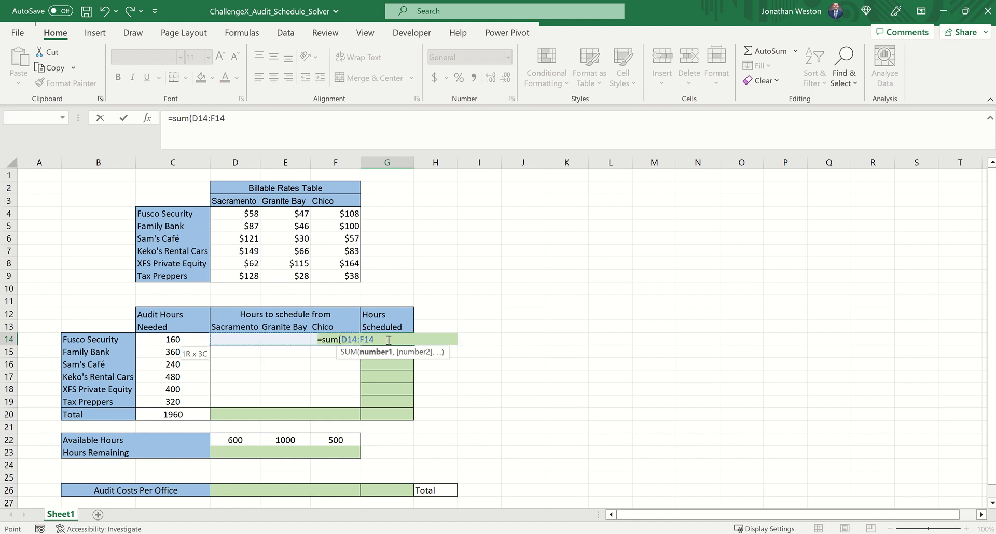
{"action": "type", "text": ")"}
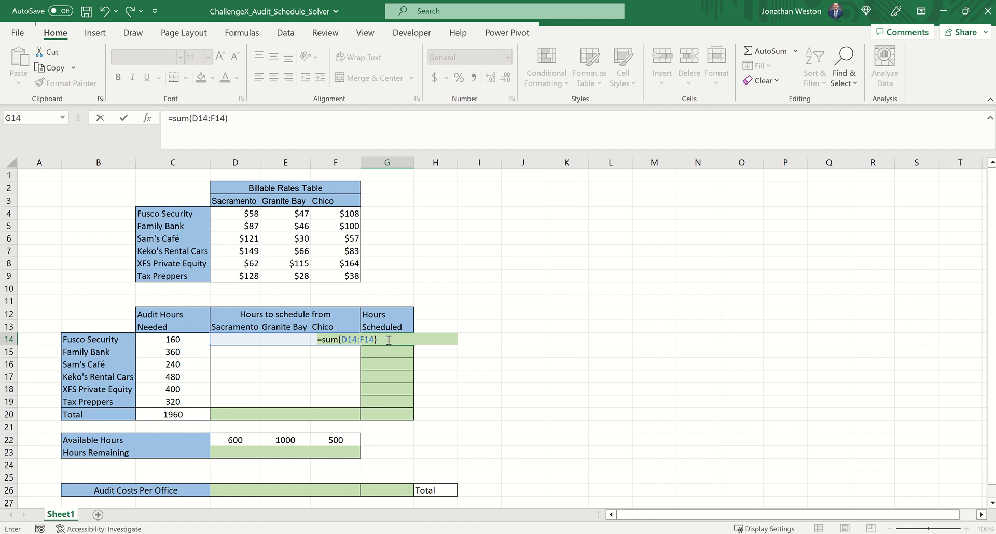
{"action": "key", "text": "ctrl+Return"}
Copy the Fusco Security hours-scheduled formula from G14 to the other clients in G15:G19
{"action": "key", "text": "ctrl+c"}
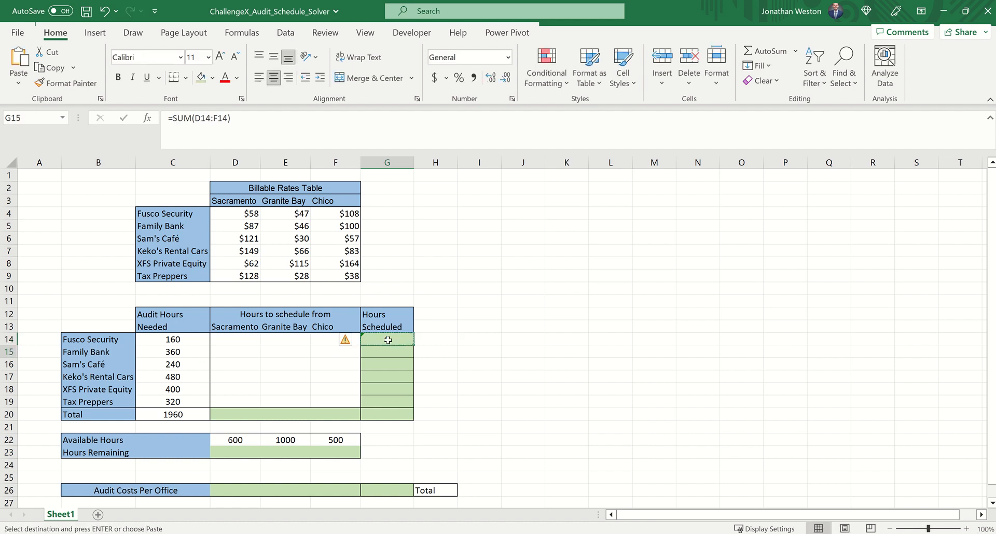
{"action": "key", "text": "Down"}
{"action": "key", "text": "shift+Down"}
{"action": "key", "text": "shift+Down"}
{"action": "key", "text": "shift+Down"}
{"action": "key", "text": "shift+Down"}
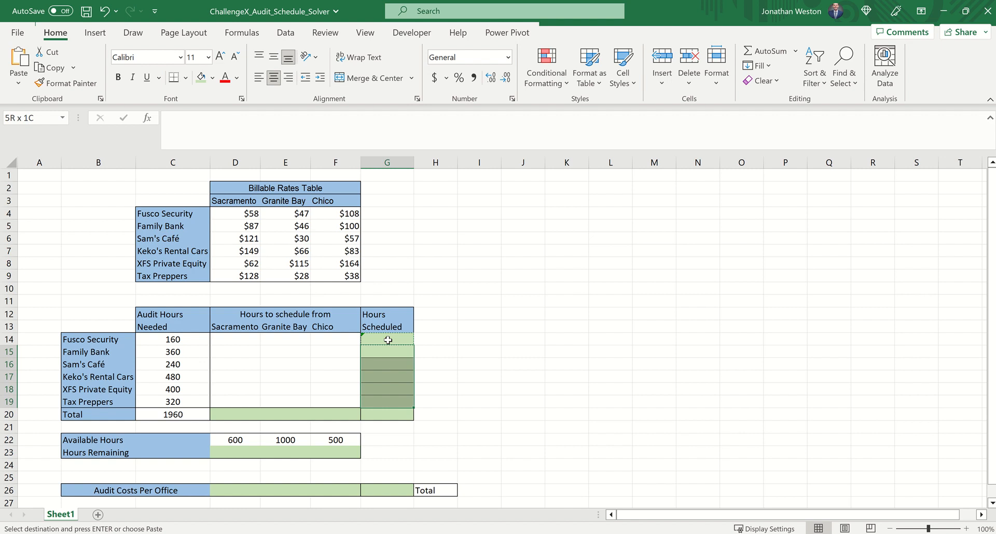
{"action": "key", "text": "ctrl+v"}
Total the Hours Scheduled column in G20 with a SUM of G14:G19
{"action": "key", "text": "Down"}
{"action": "key", "text": "Down"}
{"action": "key", "text": "Down"}
{"action": "key", "text": "Down"}
{"action": "key", "text": "Down"}
{"action": "key", "text": "Down"}
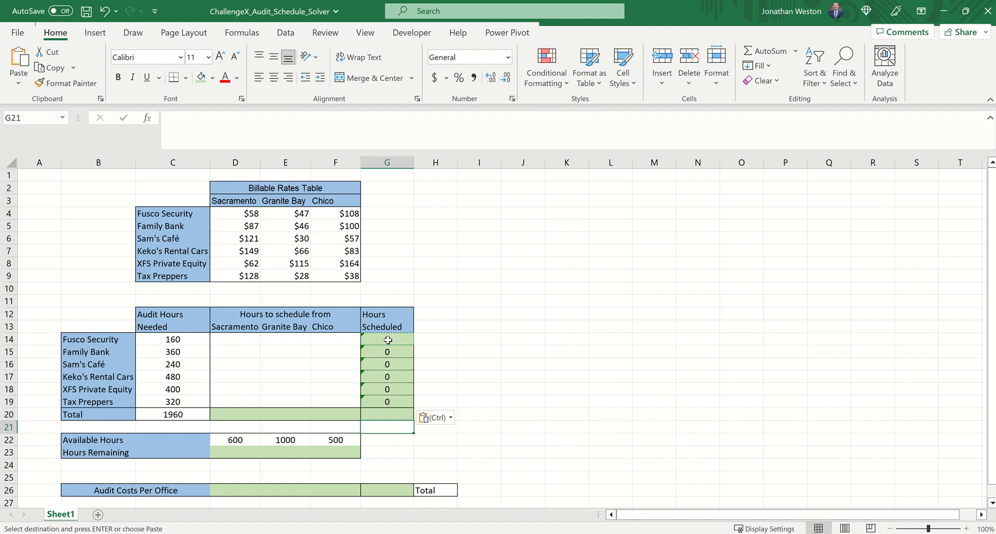
{"action": "key", "text": "Up"}
{"action": "type", "text": "=sum"}
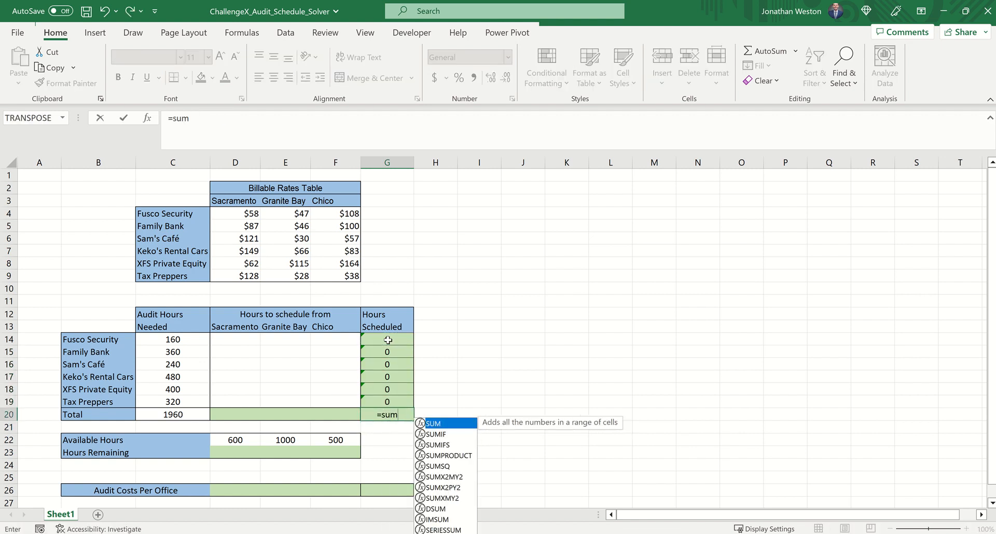
{"action": "type", "text": "("}
{"action": "key", "text": "Up"}
{"action": "key", "text": "shift+Up"}
{"action": "key", "text": "shift+Up"}
{"action": "key", "text": "shift+Up"}
{"action": "key", "text": "shift+Up"}
{"action": "key", "text": "shift+Up"}
{"action": "key", "text": "Return"}
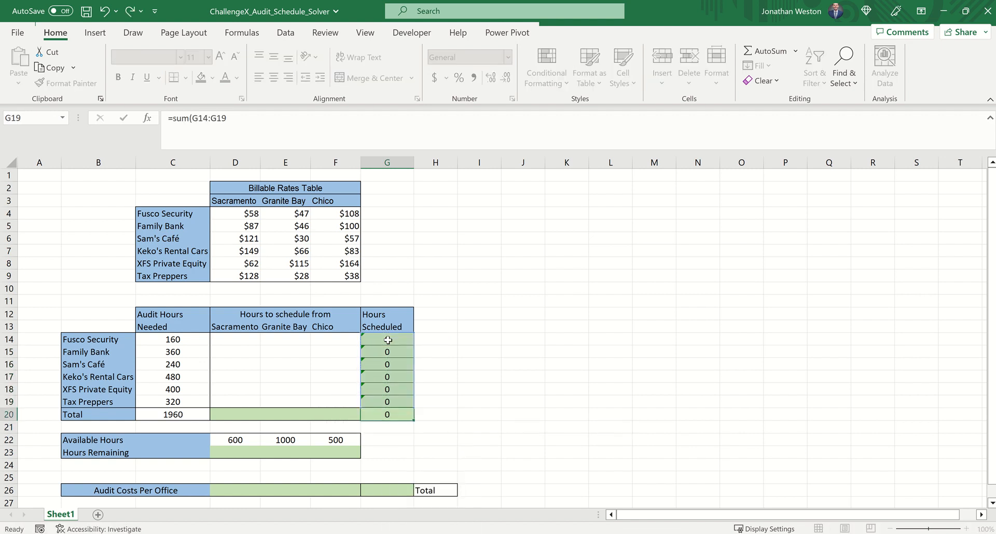
Enter =SUM(D14:D19) in D20 to total the hours scheduled from Sacramento
{"action": "left_click", "coordinate": [244, 412]}
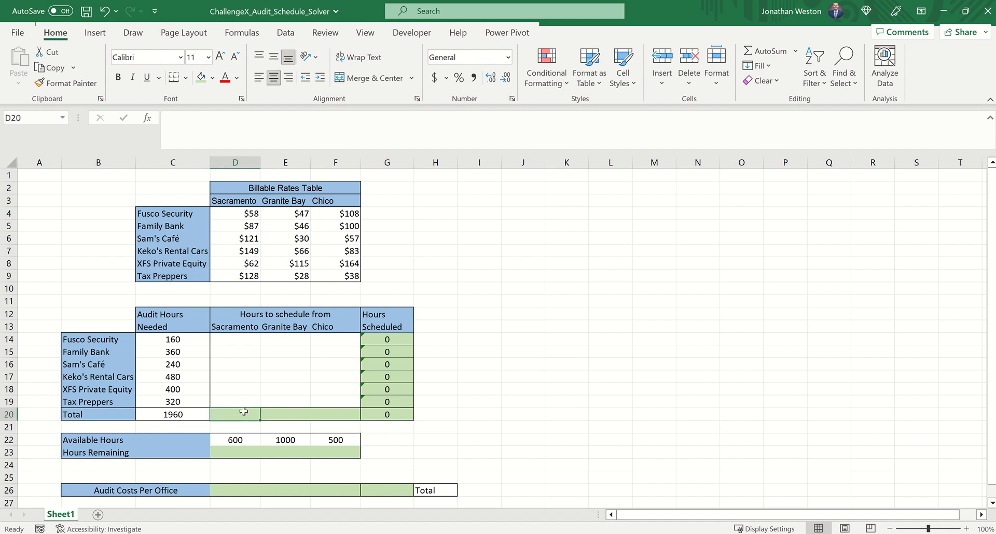
{"action": "type", "text": "="}
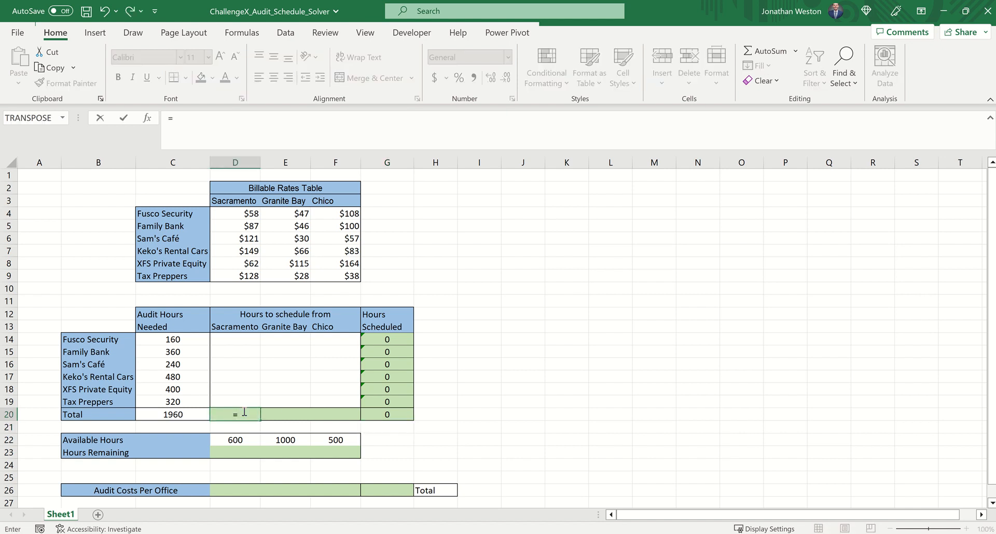
{"action": "type", "text": "sum("}
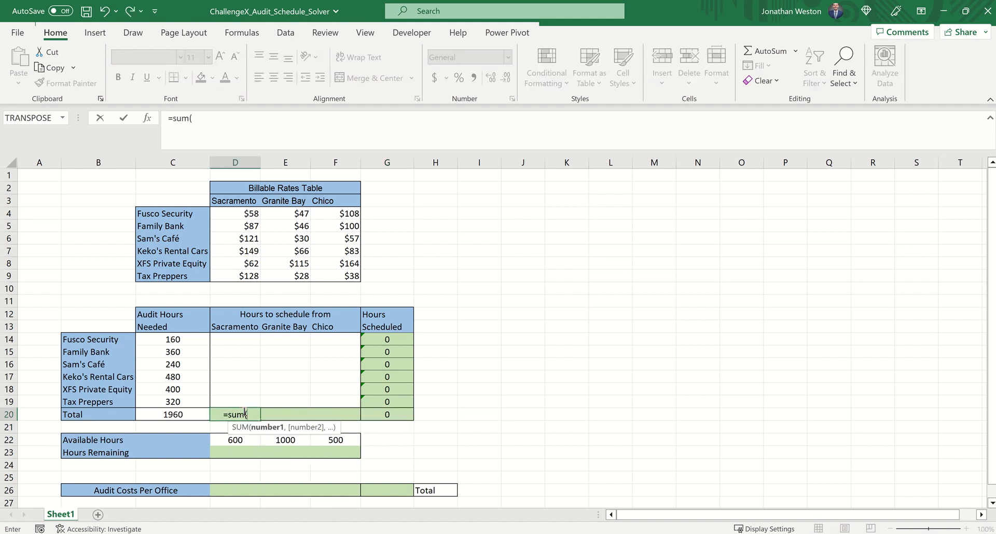
{"action": "key", "text": "Up"}
{"action": "key", "text": "shift+Up"}
{"action": "key", "text": "shift+Up"}
{"action": "key", "text": "shift+Up"}
{"action": "key", "text": "shift+Up"}
{"action": "key", "text": "shift+Up"}
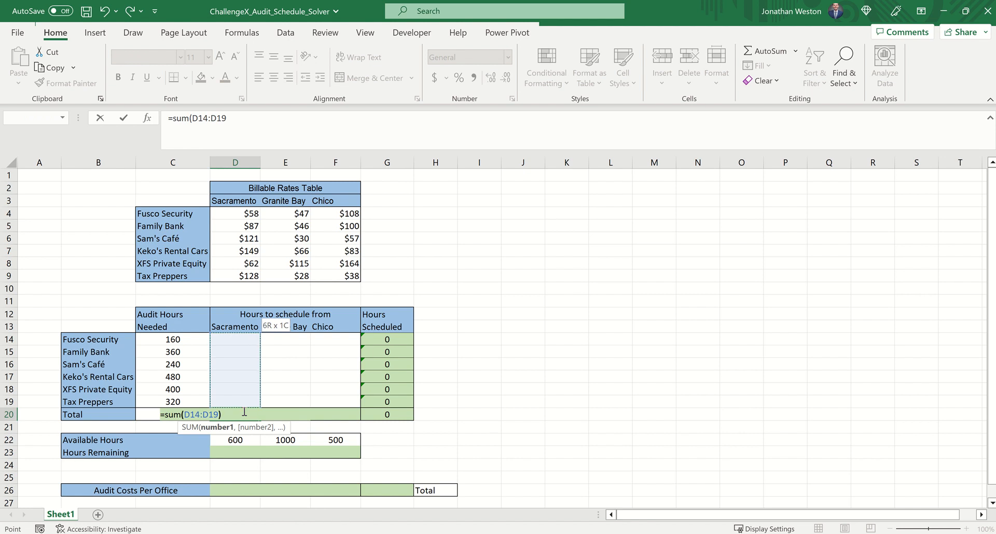
{"action": "type", "text": ")"}
{"action": "key", "text": "ctrl+Return"}
Copy the Sacramento total formula from D20 to Granite Bay and Chico in E20:F20
{"action": "key", "text": "ctrl+c"}
{"action": "key", "text": "Right"}
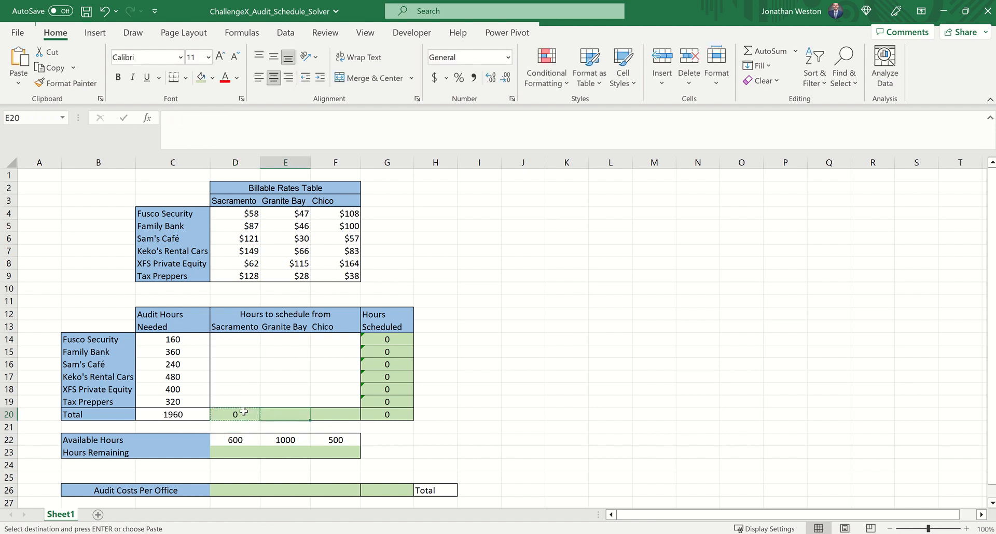
{"action": "key", "text": "shift+Right"}
{"action": "key", "text": "ctrl+v"}
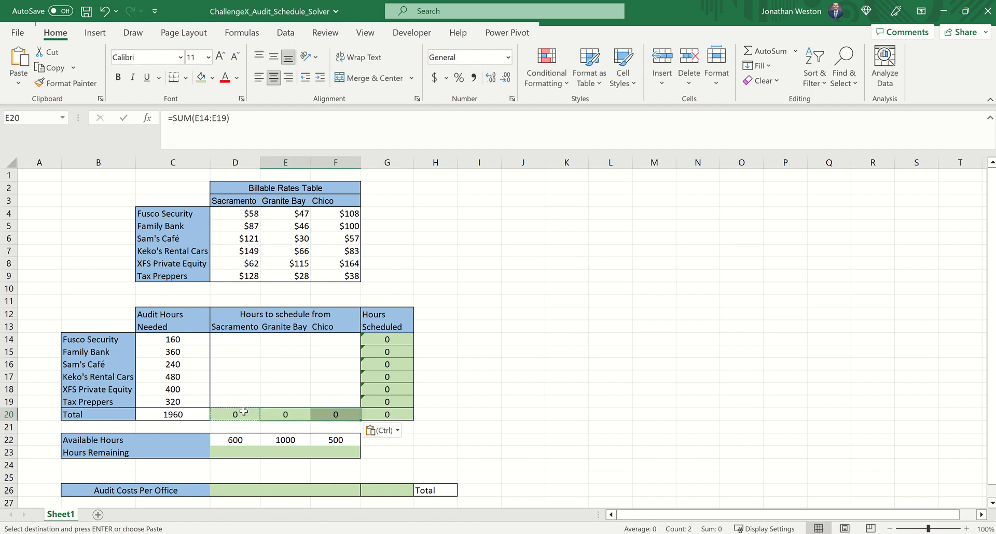
Calculate Sacramento's Hours Remaining in D23 with the formula =D22-D20
{"action": "left_click", "coordinate": [229, 456]}
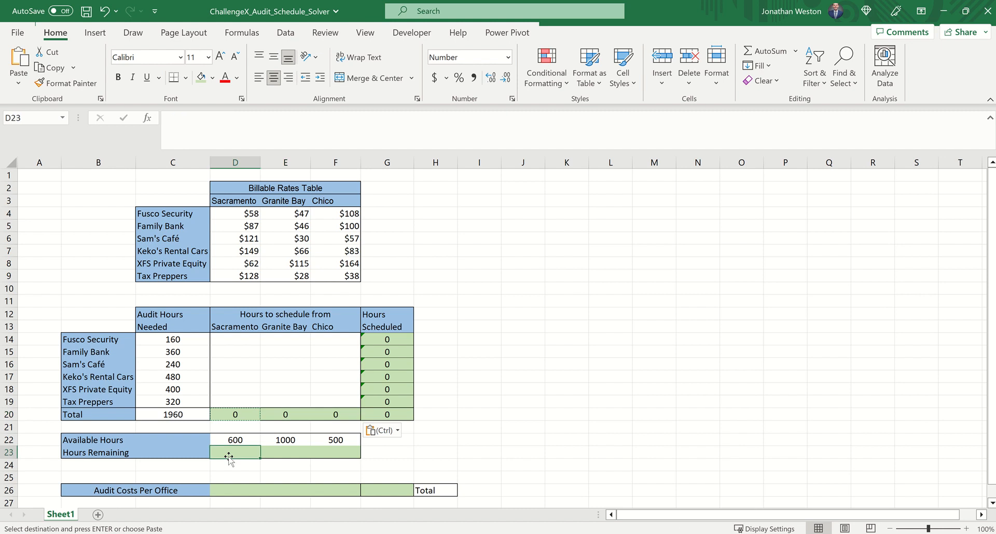
{"action": "type", "text": "="}
{"action": "key", "text": "Up"}
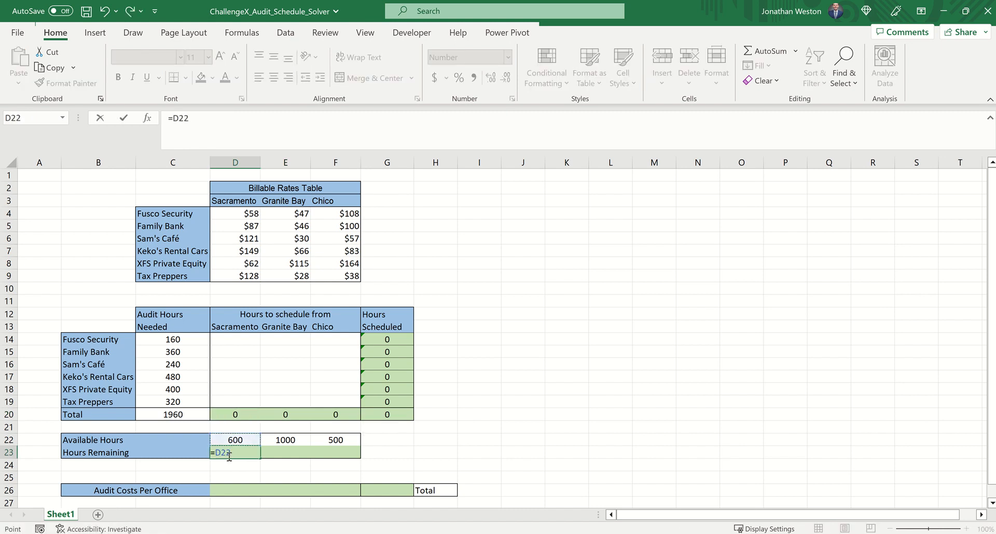
{"action": "type", "text": "-"}
{"action": "key", "text": "Up"}
{"action": "key", "text": "Up"}
{"action": "key", "text": "Up"}
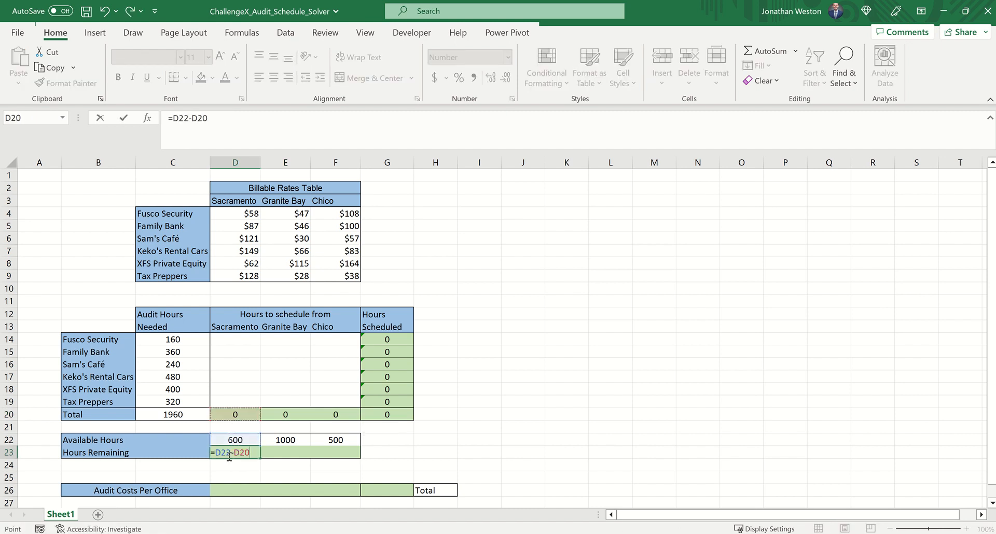
{"action": "key", "text": "Return"}
Copy the Hours Remaining formula from D23 to Granite Bay and Chico in E23:F23
{"action": "key", "text": "Up"}
{"action": "key", "text": "ctrl+c"}
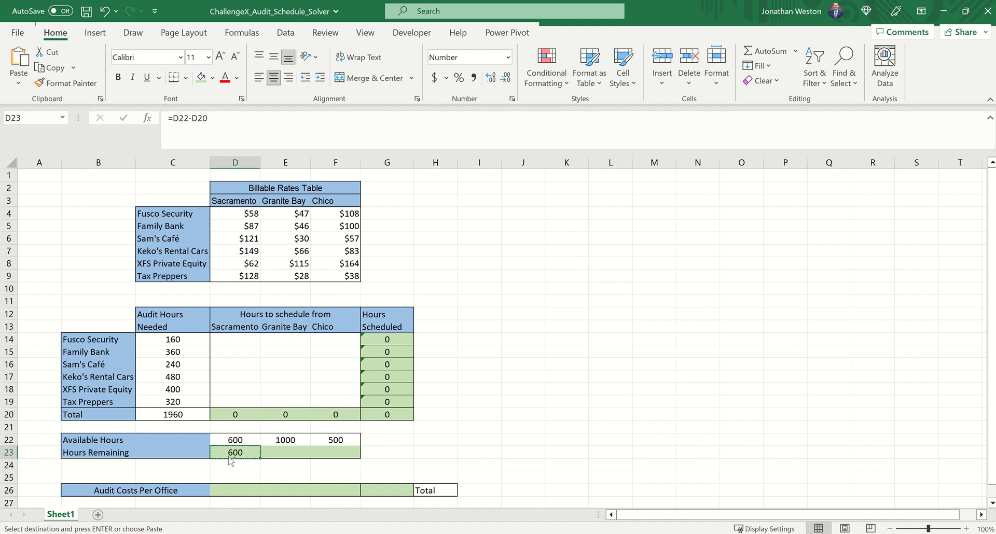
{"action": "key", "text": "Right"}
{"action": "key", "text": "shift+Right"}
{"action": "key", "text": "ctrl+v"}
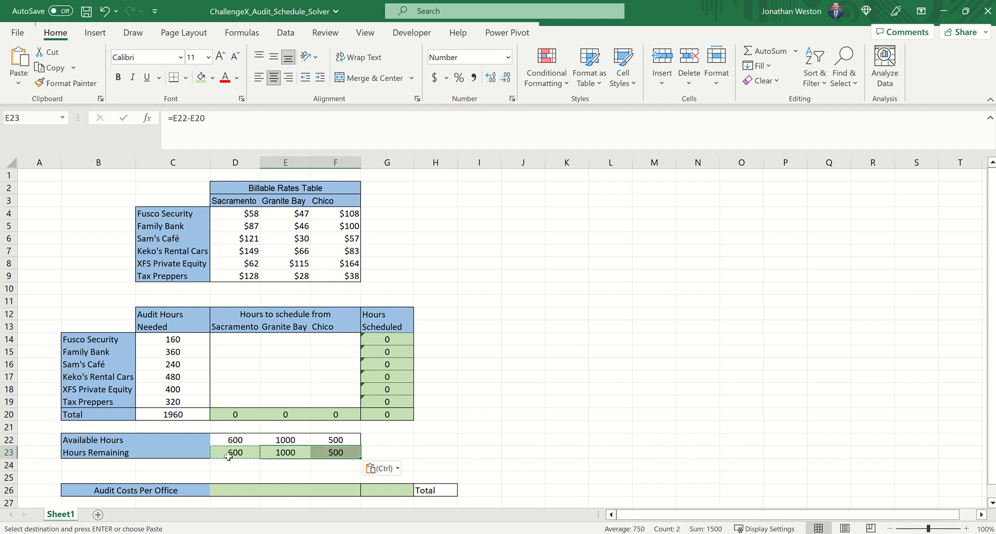
{"action": "key", "text": "Escape"}
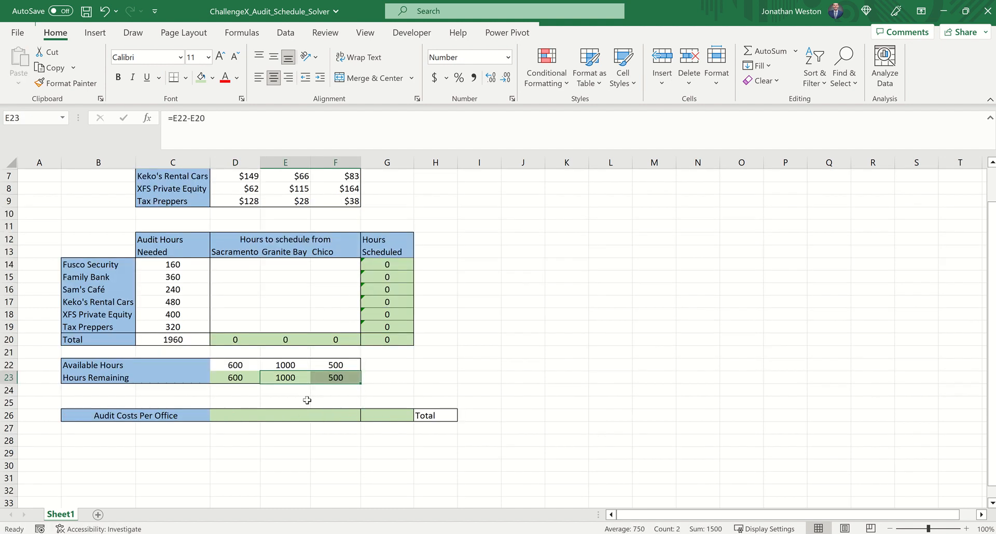
Examine Sacramento's billable rates and schedule cells that feed its Audit Costs Per Office calculation
{"action": "scroll", "coordinate": [399, 415], "scroll_direction": "down", "scroll_amount": 2}
{"action": "left_click", "coordinate": [236, 415]}
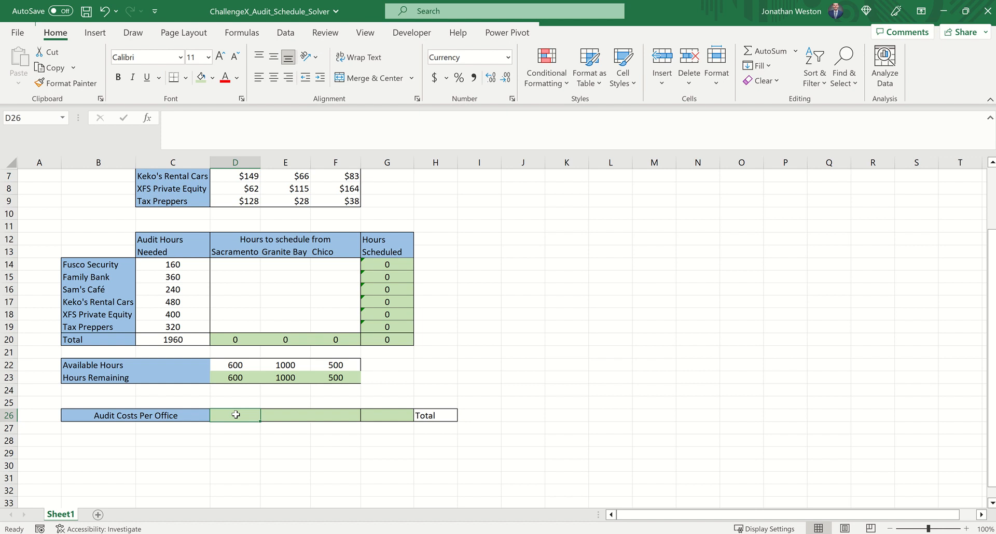
{"action": "scroll", "coordinate": [236, 415], "scroll_direction": "up", "scroll_amount": 2}
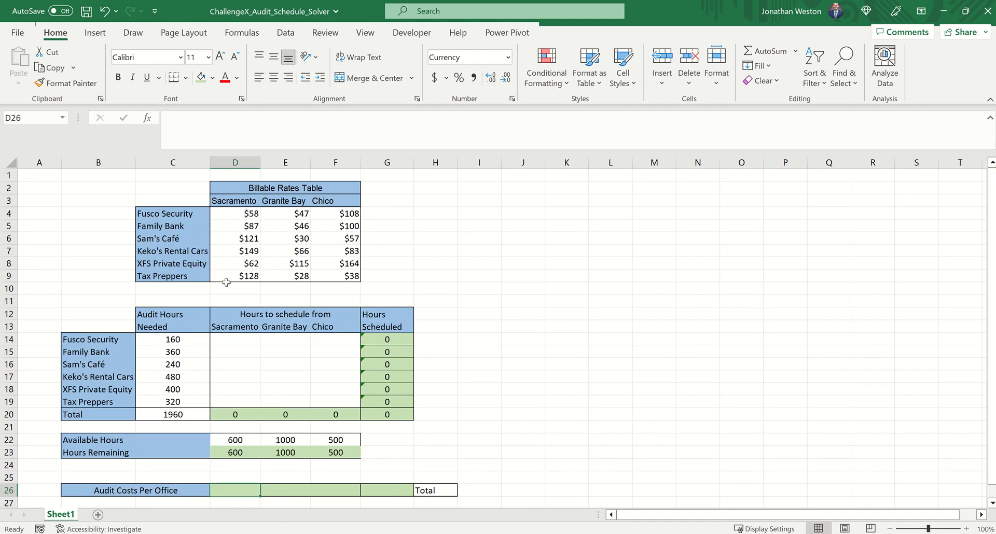
{"action": "left_click", "coordinate": [229, 210]}
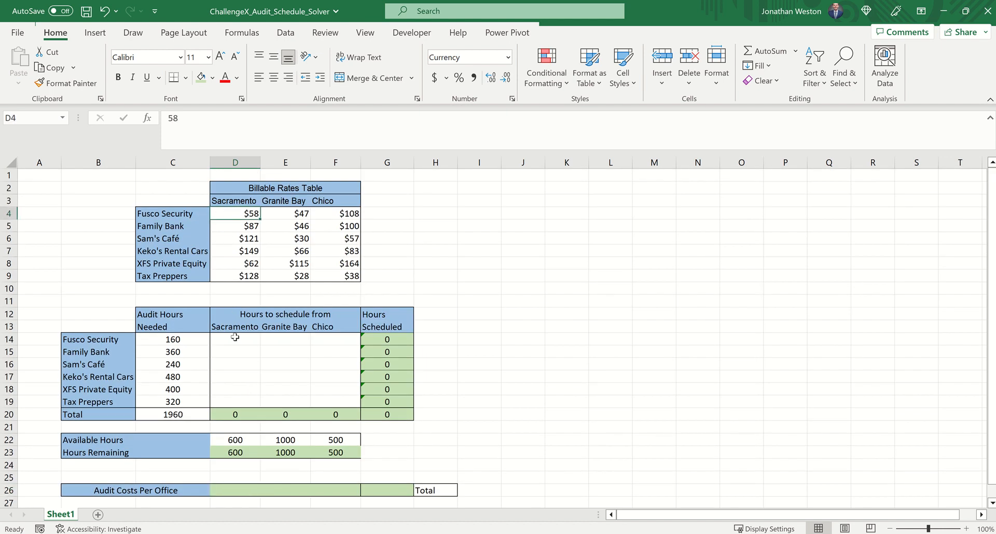
{"action": "left_click", "coordinate": [235, 337]}
{"action": "left_click", "coordinate": [235, 351]}
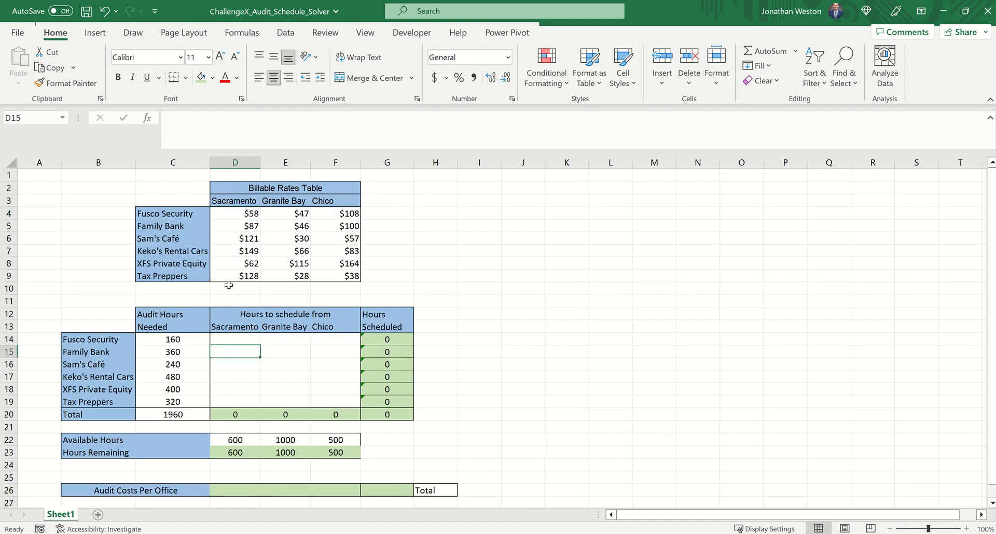
{"action": "left_click", "coordinate": [235, 284]}
{"action": "left_click", "coordinate": [238, 238]}
{"action": "scroll", "coordinate": [234, 240], "scroll_direction": "down", "scroll_amount": 2}
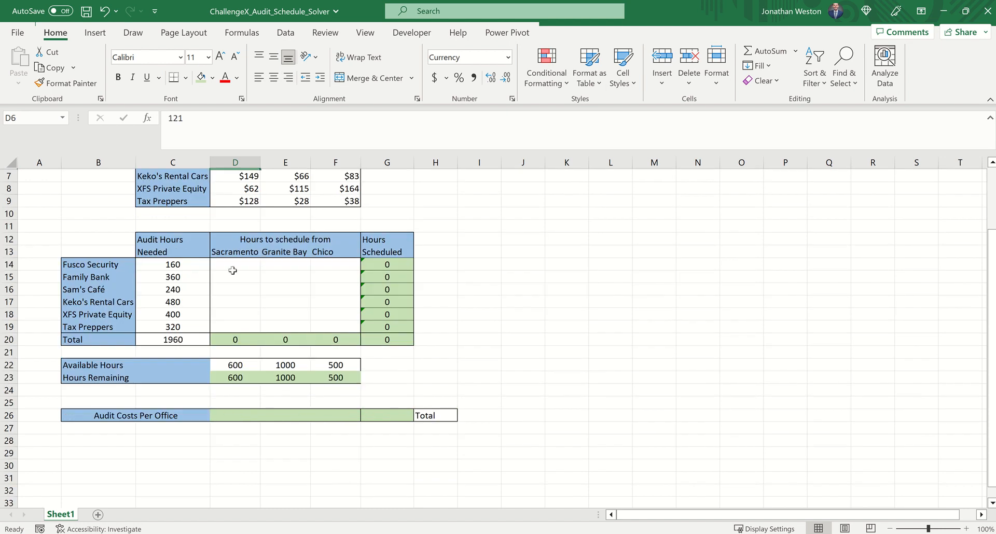
Calculate Sacramento's Audit Costs Per Office in D26 with the array formula =SUMPRODUCT(D4:D9,D14:D19)
{"action": "left_click", "coordinate": [232, 413]}
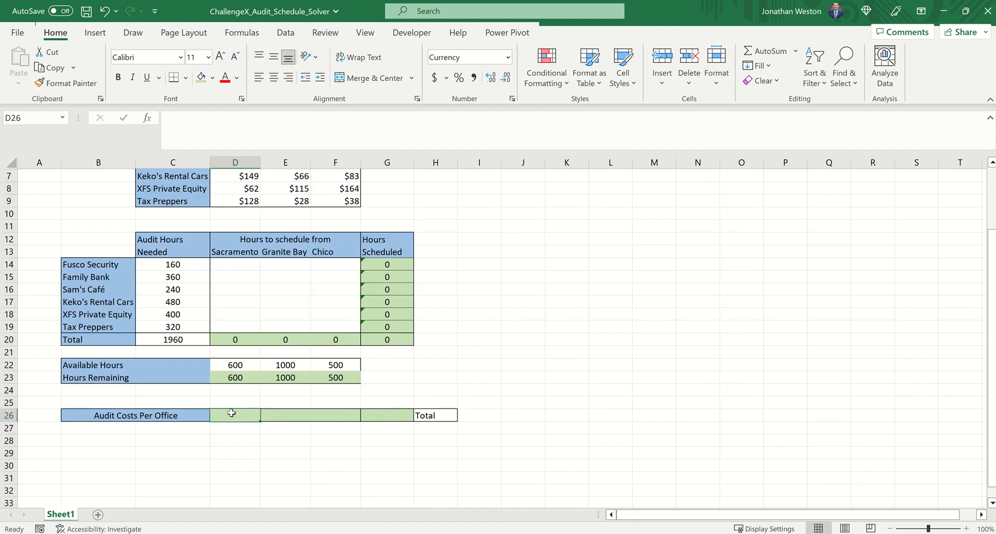
{"action": "type", "text": "=SUMP"}
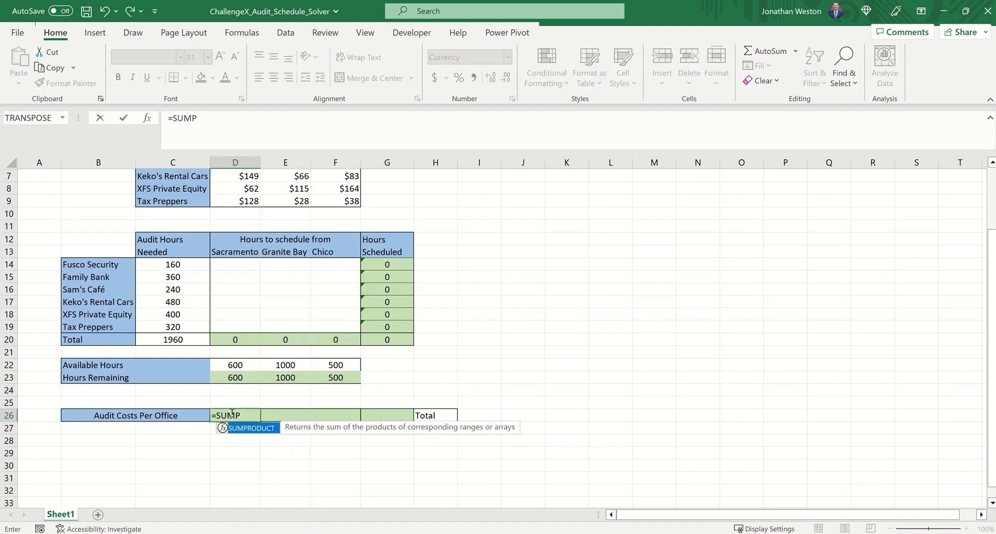
{"action": "type", "text": "R"}
{"action": "key", "text": "Tab"}
{"action": "scroll", "coordinate": [259, 396], "scroll_direction": "up", "scroll_amount": 2}
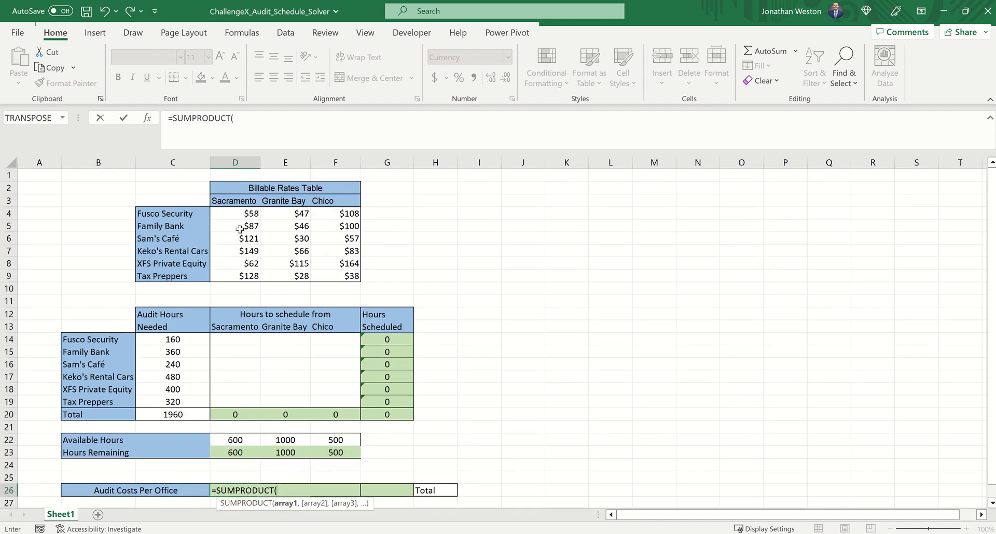
{"action": "left_click", "coordinate": [243, 211]}
{"action": "left_click_drag", "start_coordinate": [243, 211], "coordinate": [241, 276]}
{"action": "type", "text": ","}
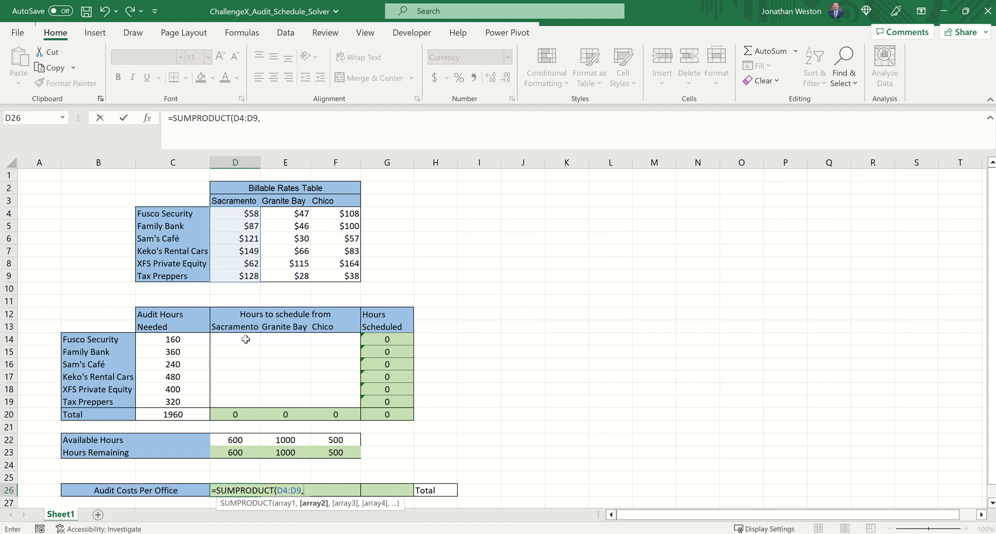
{"action": "left_click_drag", "start_coordinate": [242, 339], "coordinate": [245, 399]}
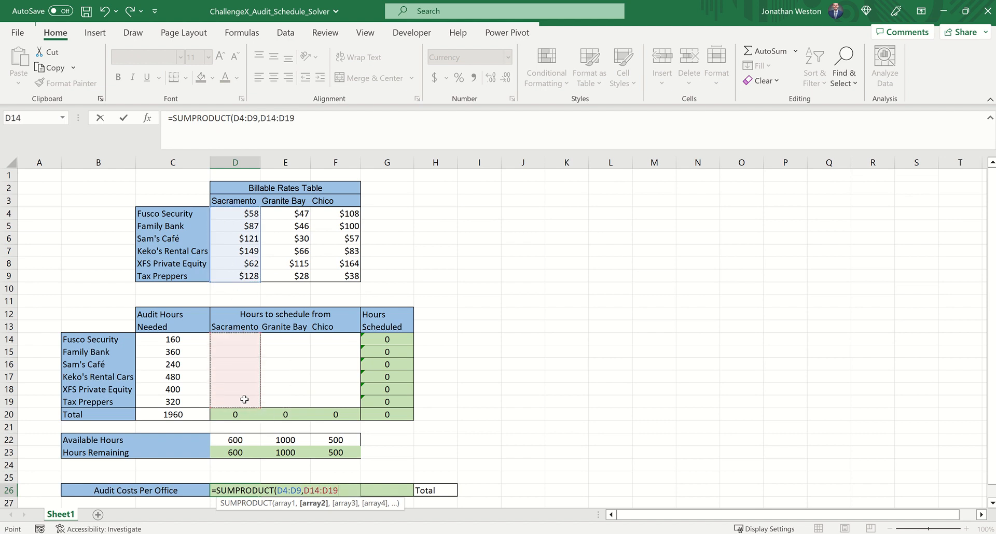
{"action": "type", "text": ")"}
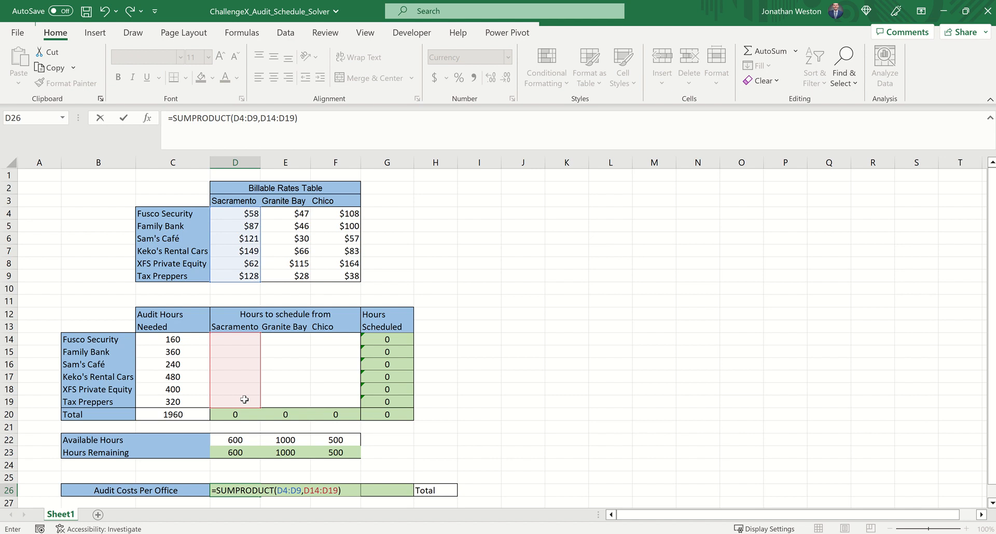
{"action": "key", "text": "ctrl+shift+Return"}
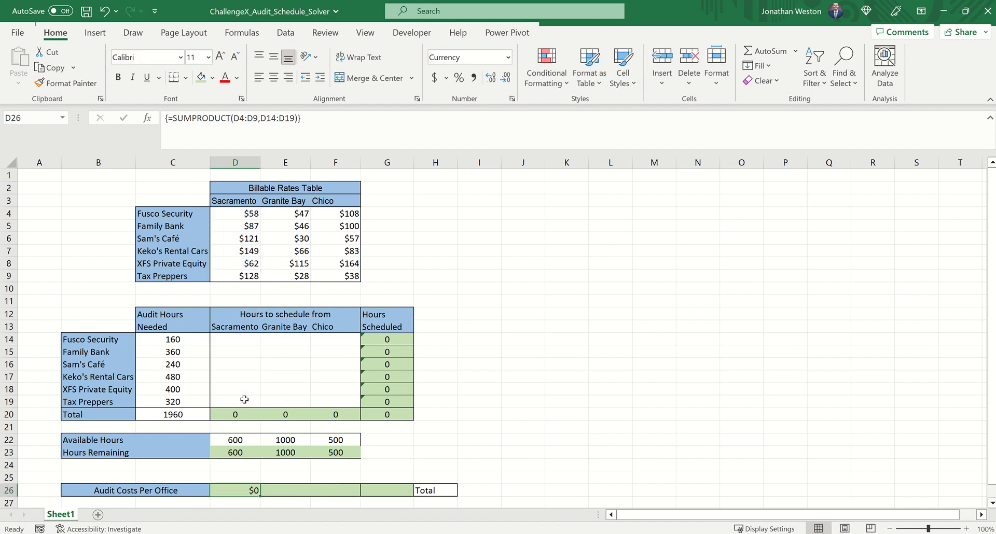
Copy the audit cost formula from D26 to Granite Bay and Chico in E26:F26
{"action": "scroll", "coordinate": [227, 348], "scroll_direction": "down", "scroll_amount": 2}
{"action": "scroll", "coordinate": [227, 347], "scroll_direction": "down", "scroll_amount": 1}
{"action": "left_click_drag", "start_coordinate": [235, 390], "coordinate": [238, 454]}
{"action": "left_click", "coordinate": [244, 379]}
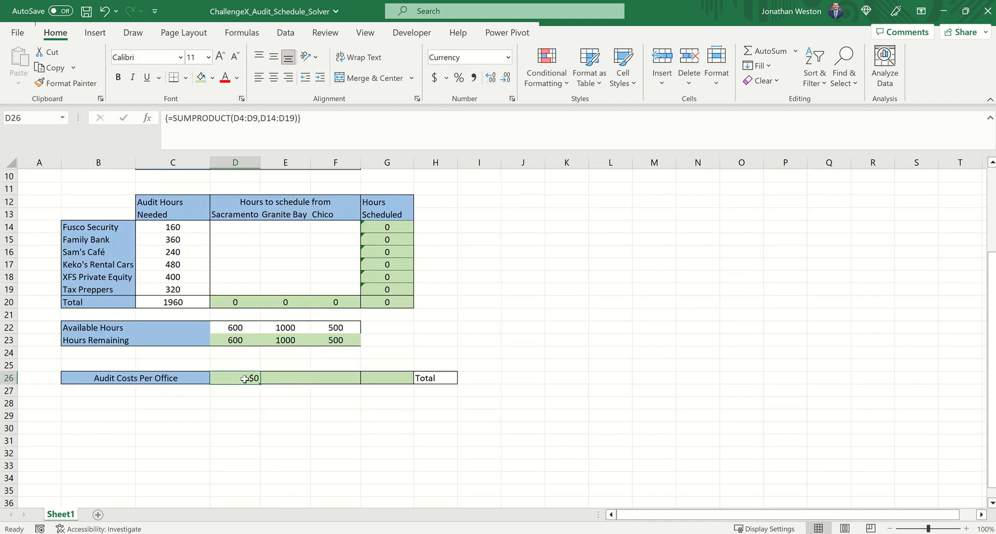
{"action": "key", "text": "ctrl+c"}
{"action": "key", "text": "Right"}
{"action": "key", "text": "shift+Right"}
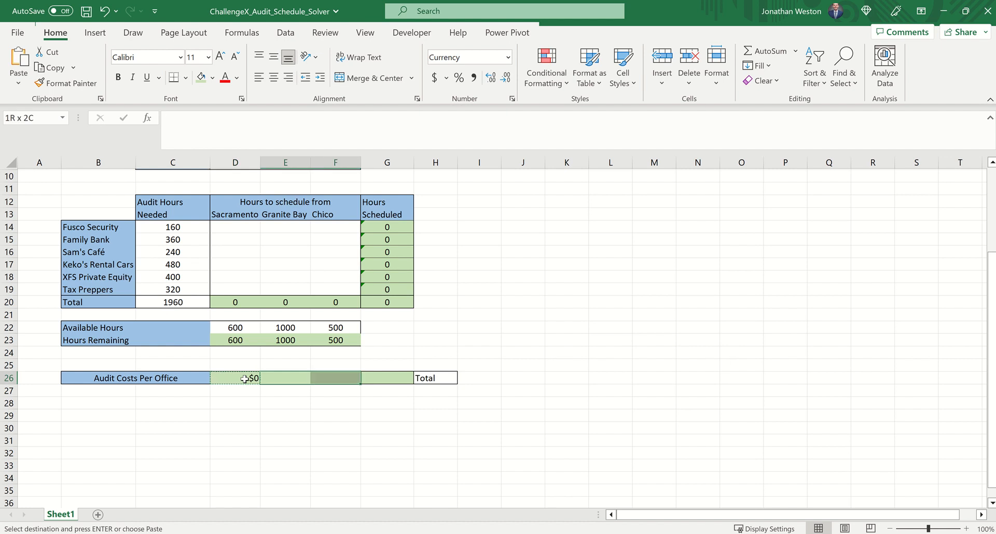
{"action": "key", "text": "ctrl+v"}
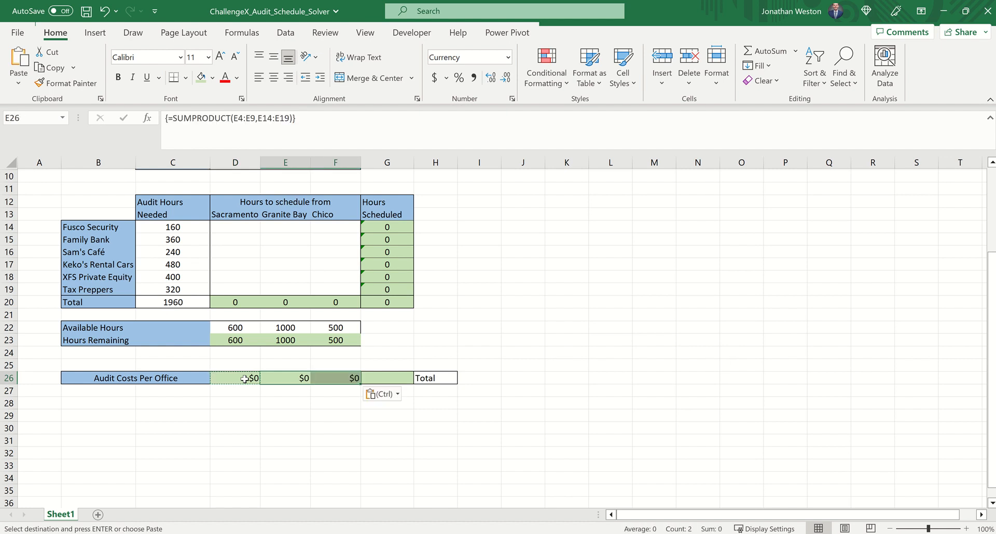
{"action": "key", "text": "Escape"}
Total the three offices' audit costs in G26 with the formula =SUM(D26:F26)
{"action": "left_click", "coordinate": [385, 379]}
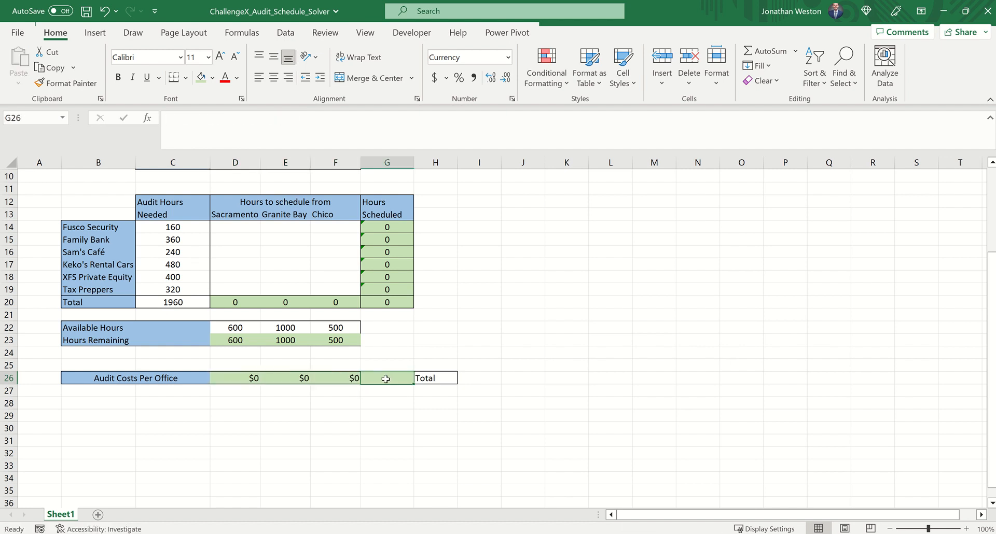
{"action": "type", "text": "=sum("}
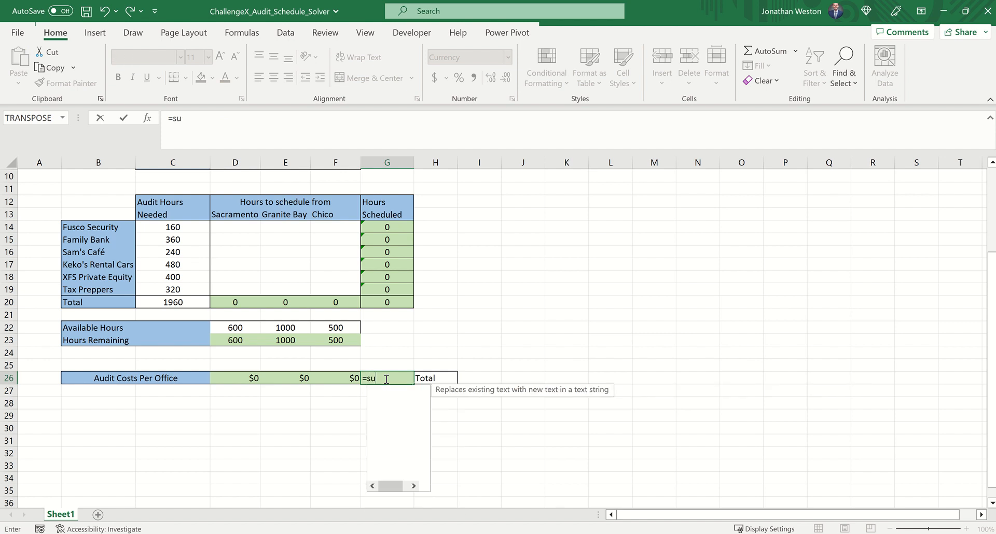
{"action": "key", "text": "Left"}
{"action": "key", "text": "shift+Left"}
{"action": "key", "text": "shift+Left"}
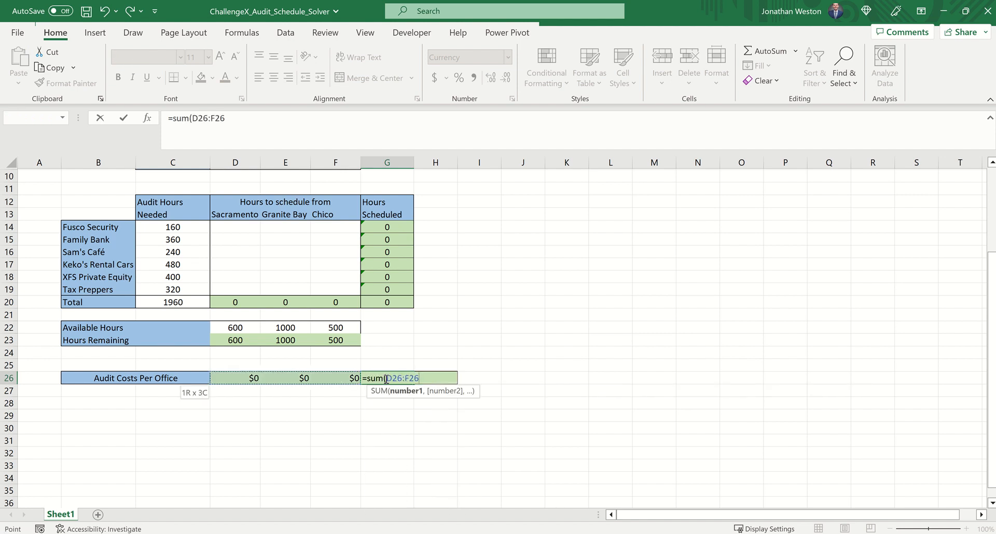
{"action": "type", "text": ")"}
{"action": "key", "text": "Return"}
Open Solver and set its objective to minimize the total audit cost in $G$26
{"action": "scroll", "coordinate": [386, 379], "scroll_direction": "up", "scroll_amount": 2}
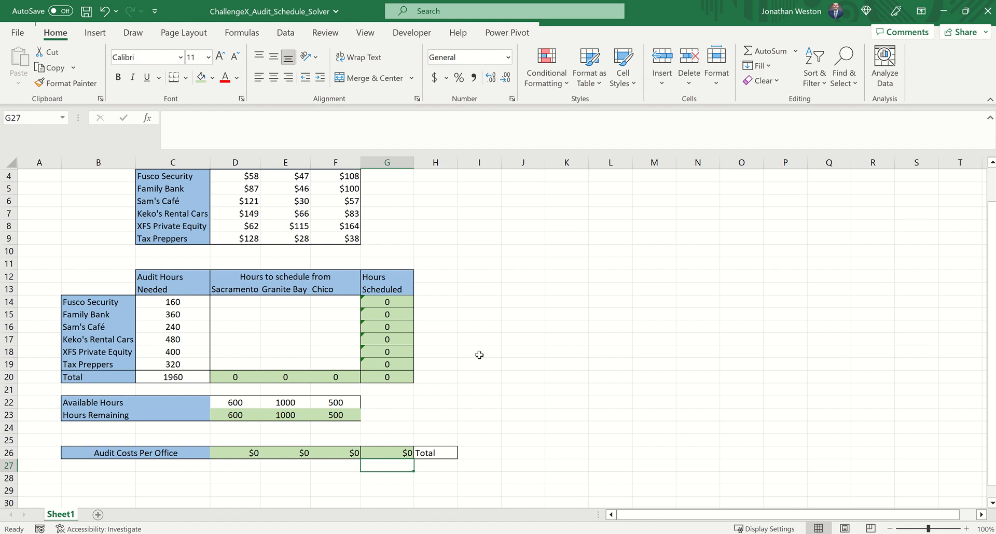
{"action": "left_click", "coordinate": [379, 453]}
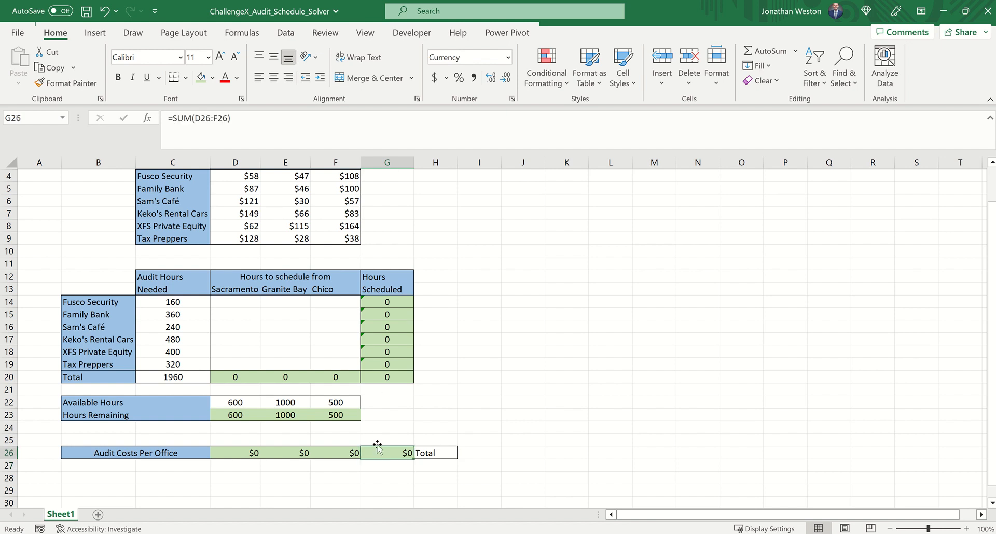
{"action": "left_click", "coordinate": [286, 33]}
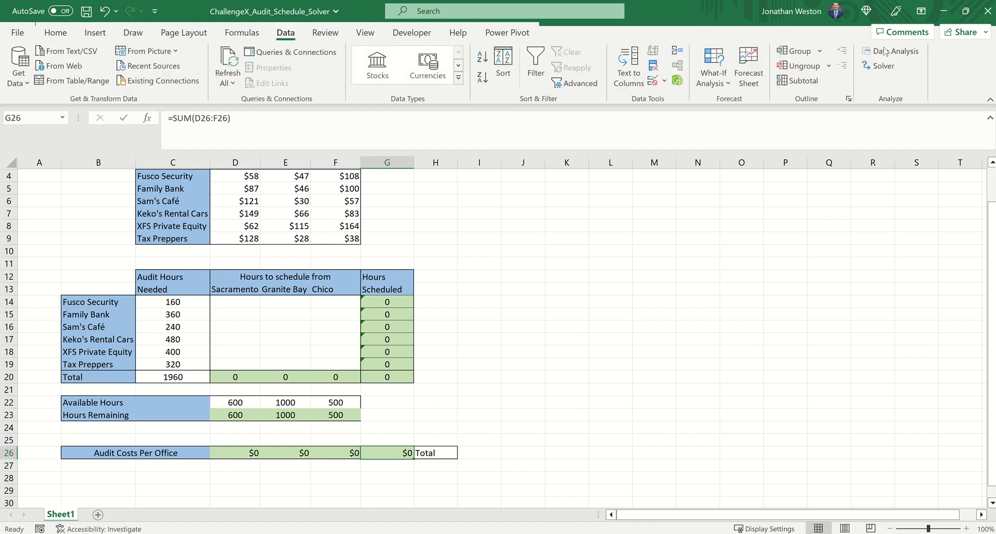
{"action": "left_click", "coordinate": [884, 66]}
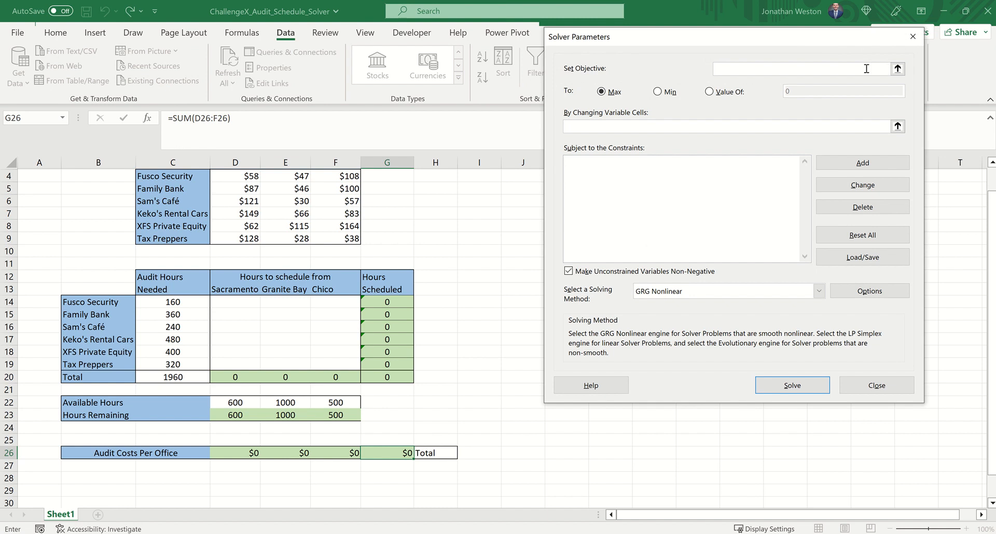
{"action": "left_click", "coordinate": [897, 68]}
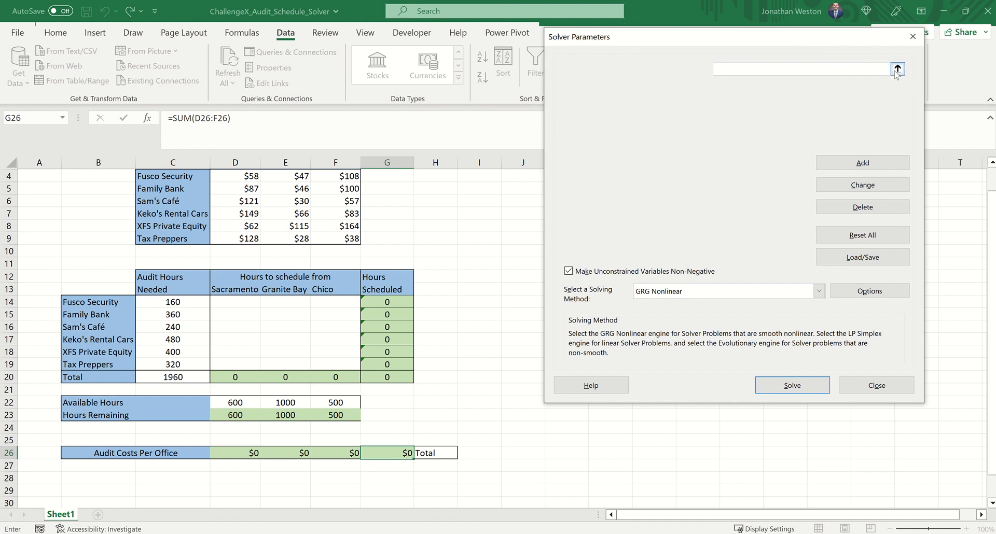
{"action": "left_click", "coordinate": [403, 453]}
{"action": "key", "text": "Return"}
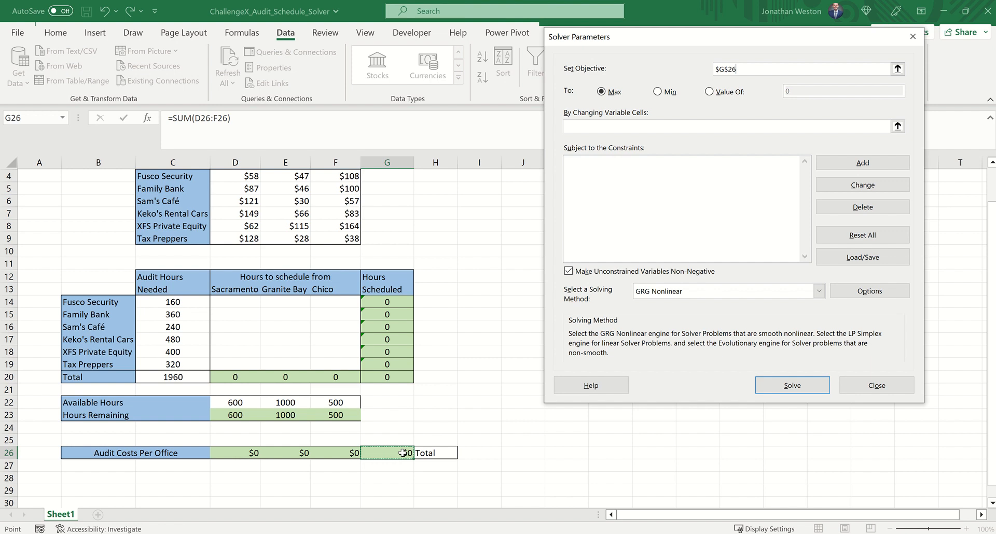
{"action": "left_click", "coordinate": [657, 93]}
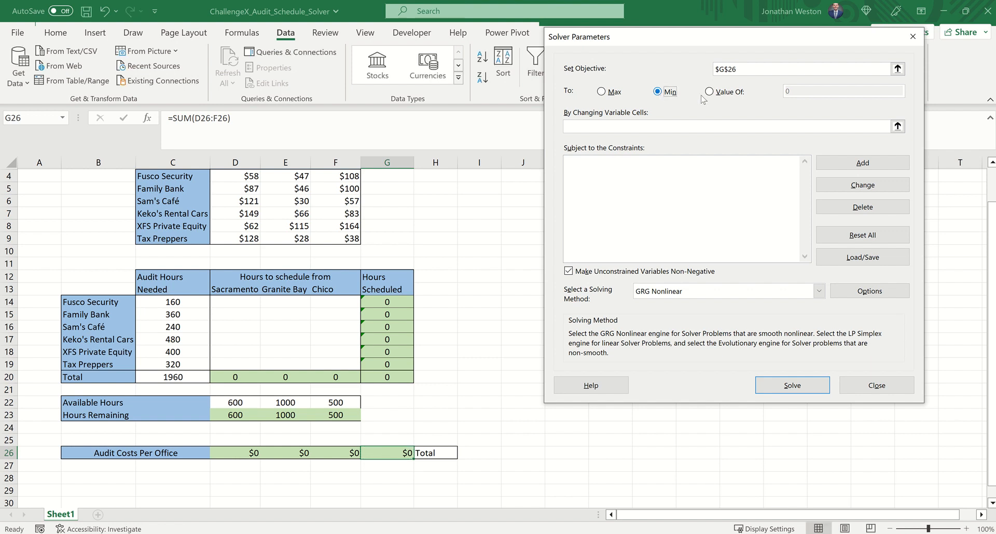
Set Solver's changing variable cells to the hours-to-schedule range $D$14:$F$19
{"action": "left_click", "coordinate": [898, 126]}
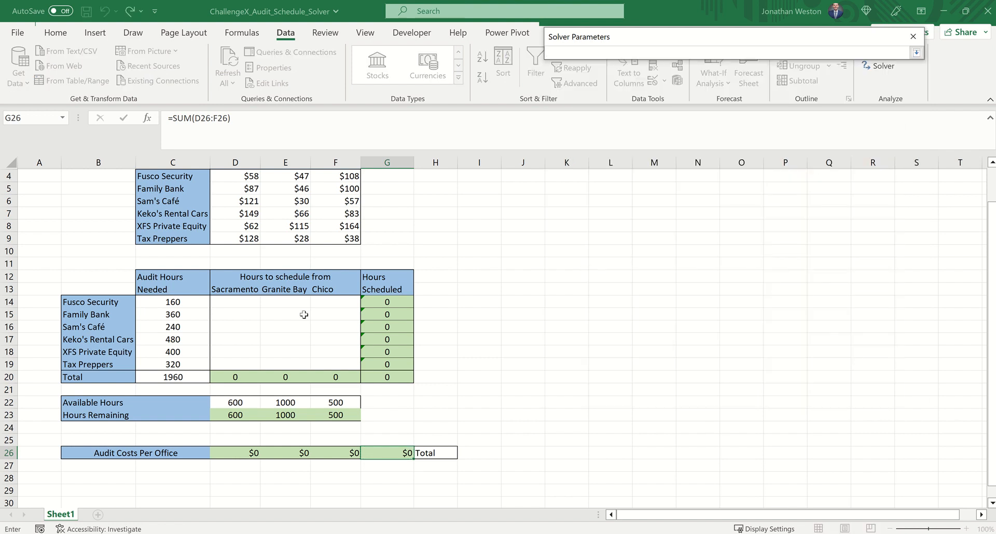
{"action": "left_click_drag", "start_coordinate": [252, 303], "coordinate": [333, 360]}
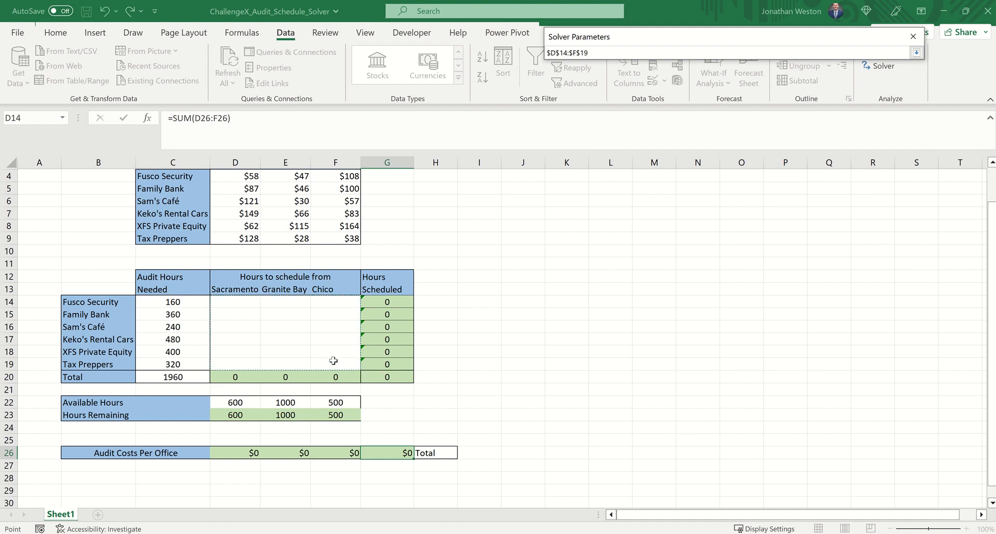
{"action": "key", "text": "Return"}
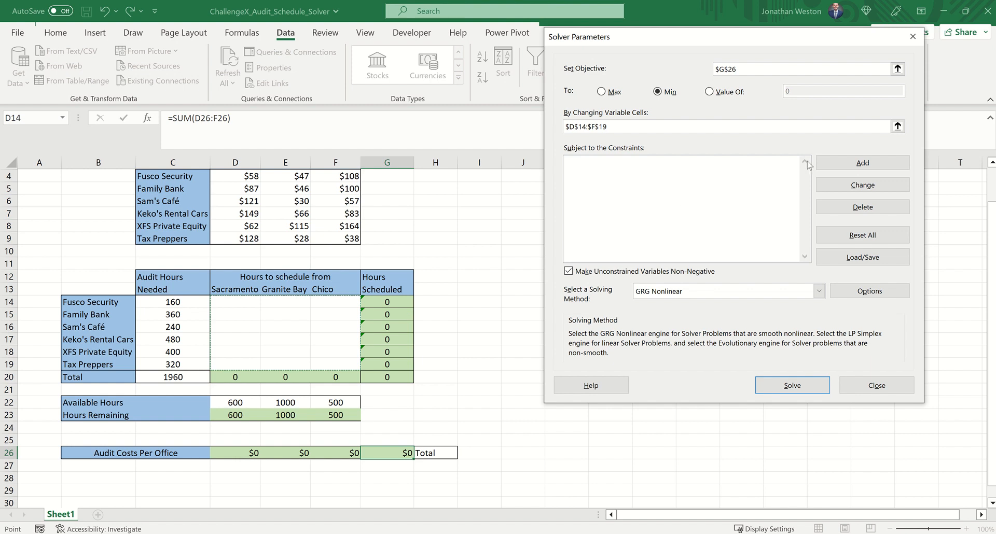
Add a Solver constraint making Fusco Security's scheduled hours $G$14 equal its needed hours $C$14
{"action": "left_click", "coordinate": [839, 169]}
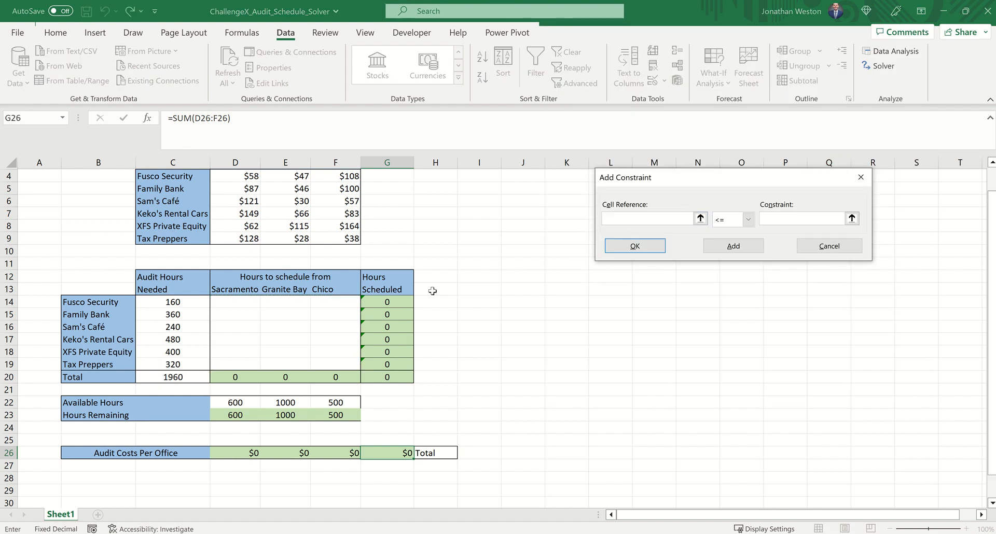
{"action": "left_click", "coordinate": [382, 302]}
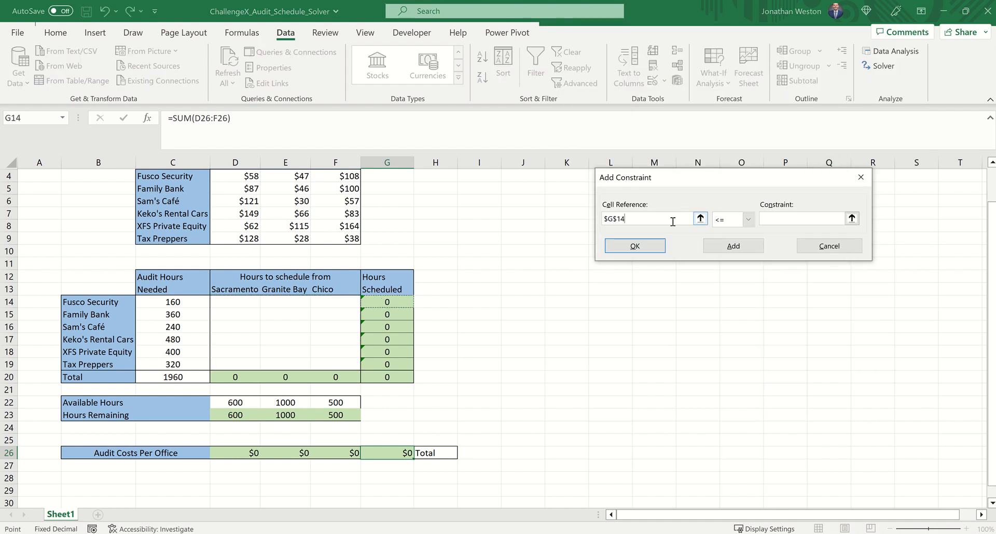
{"action": "left_click", "coordinate": [748, 220]}
{"action": "left_click", "coordinate": [726, 242]}
{"action": "left_click", "coordinate": [178, 303]}
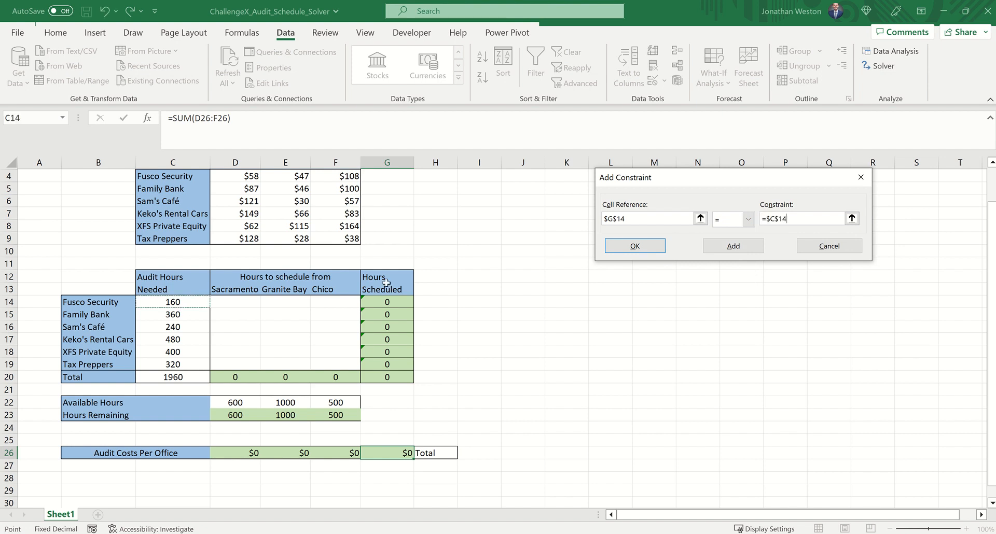
{"action": "left_click", "coordinate": [719, 246]}
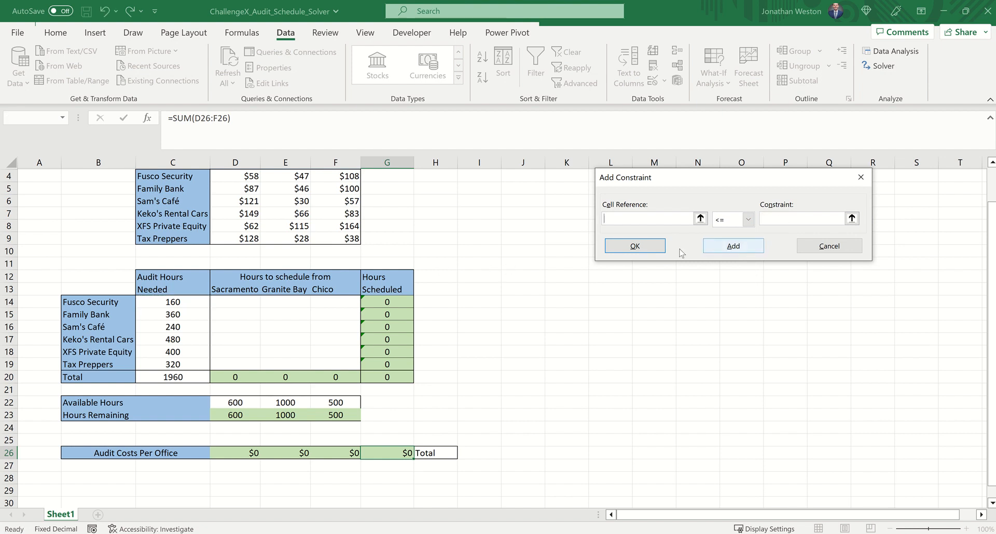
Add a constraint making Family Bank's scheduled hours $G$15 equal its needed hours $C$15
{"action": "left_click", "coordinate": [397, 313]}
{"action": "left_click", "coordinate": [742, 222]}
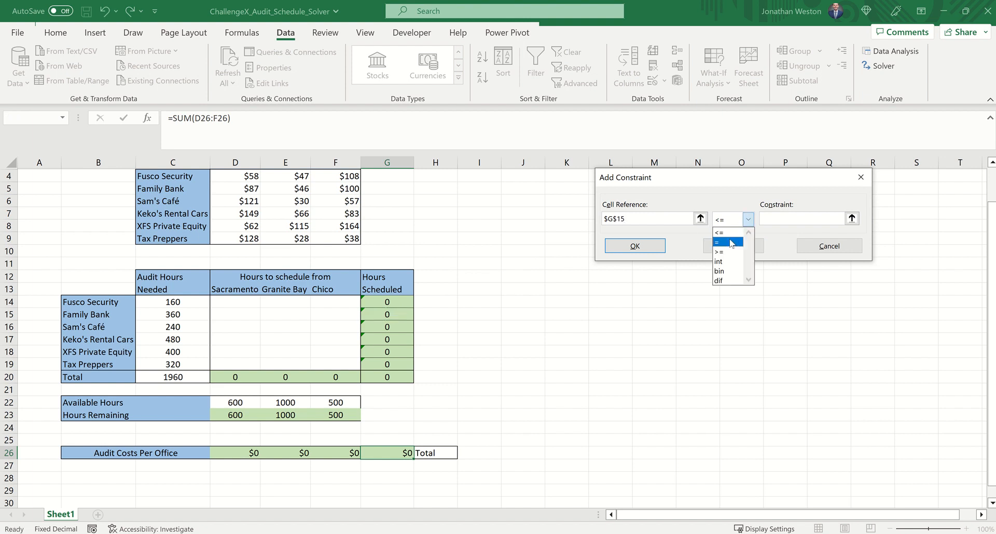
{"action": "left_click", "coordinate": [732, 241]}
{"action": "left_click", "coordinate": [172, 315]}
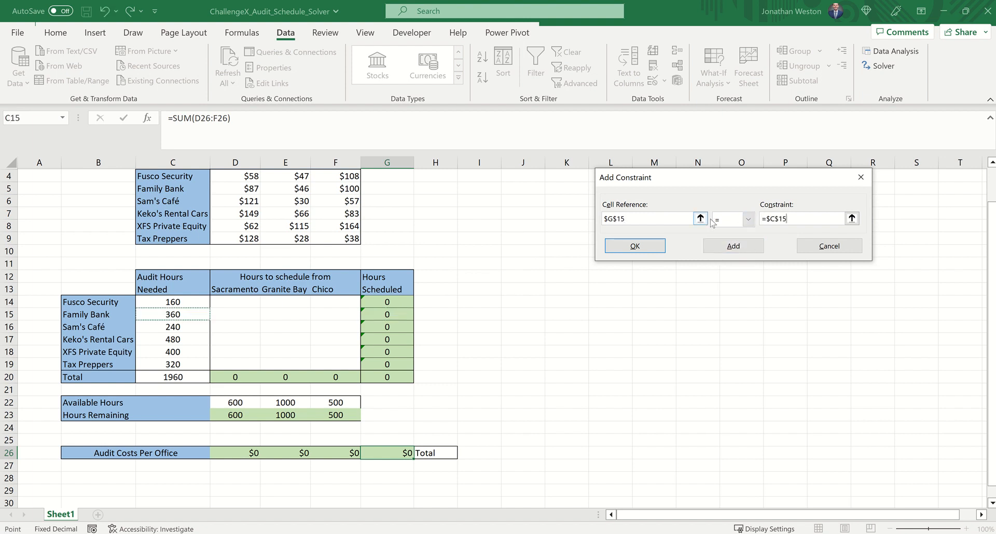
{"action": "left_click", "coordinate": [733, 246]}
Add a constraint making Sam's Café's scheduled hours $G$16 equal its needed hours $C$16
{"action": "left_click", "coordinate": [395, 330]}
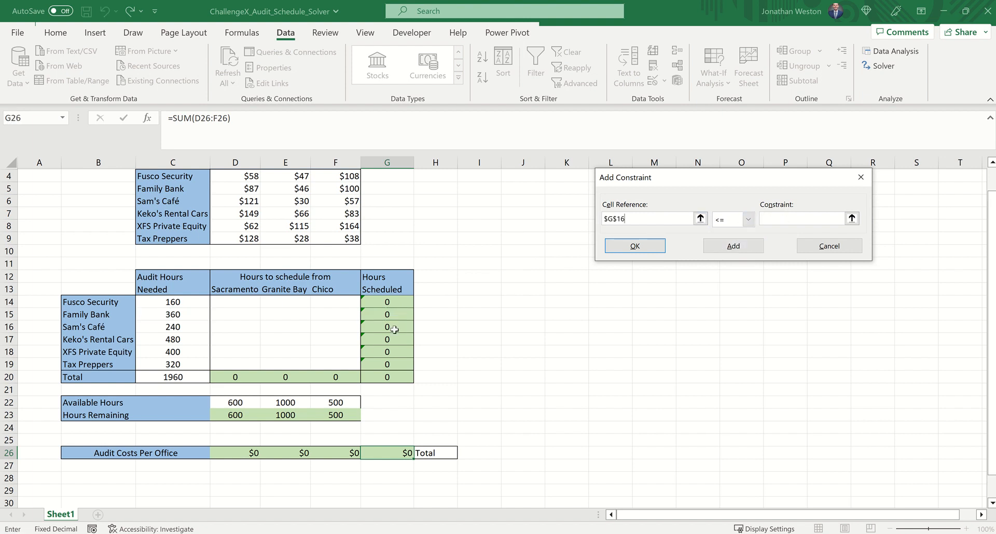
{"action": "left_click", "coordinate": [747, 219]}
{"action": "left_click", "coordinate": [731, 241]}
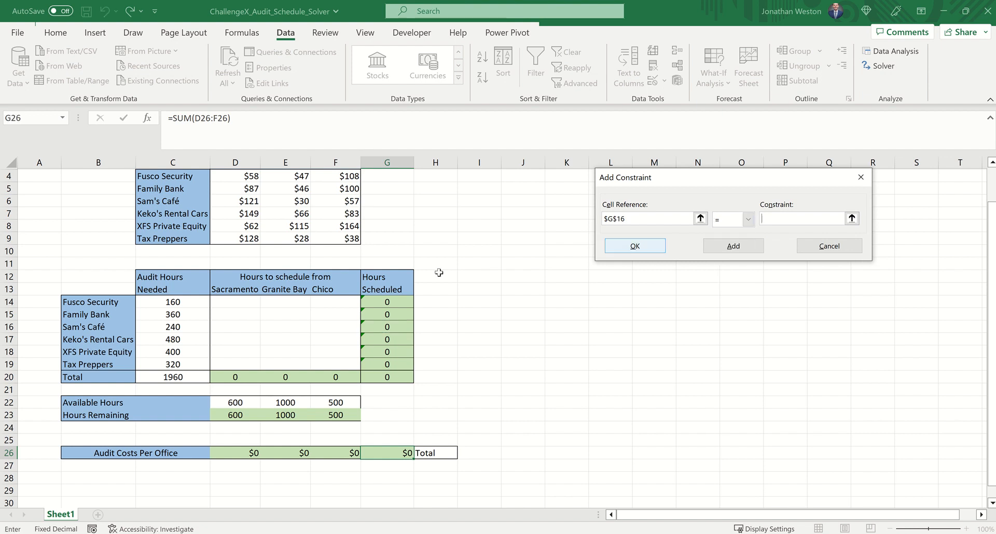
{"action": "left_click", "coordinate": [178, 326]}
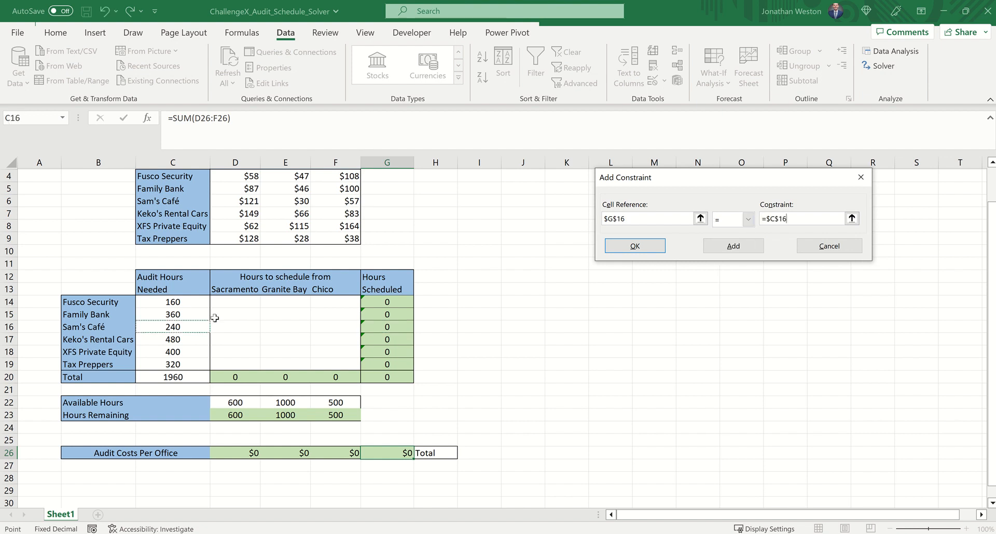
{"action": "left_click", "coordinate": [733, 246]}
Add a constraint making Keko's Rental Cars' scheduled hours $G$17 equal its needed hours $C$17
{"action": "left_click", "coordinate": [385, 340]}
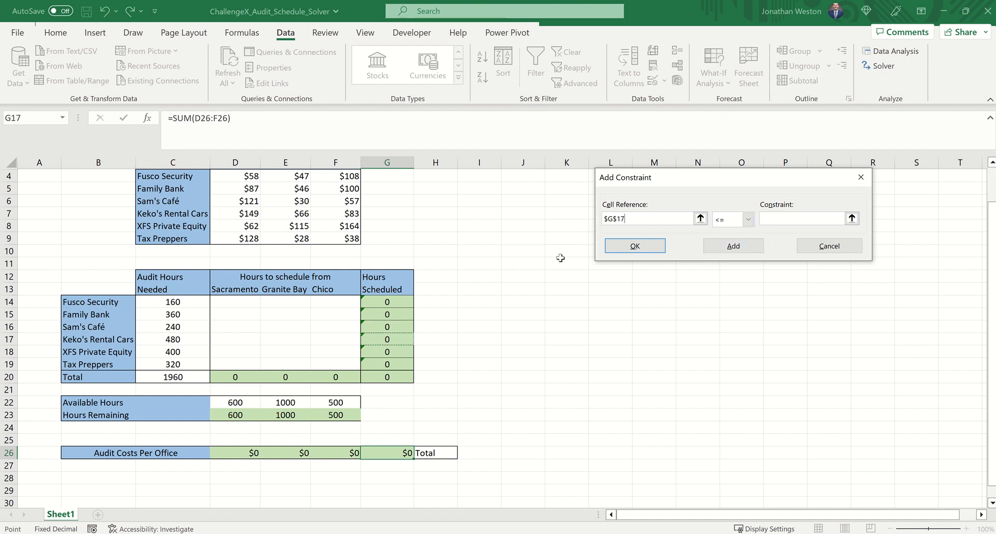
{"action": "left_click", "coordinate": [747, 218]}
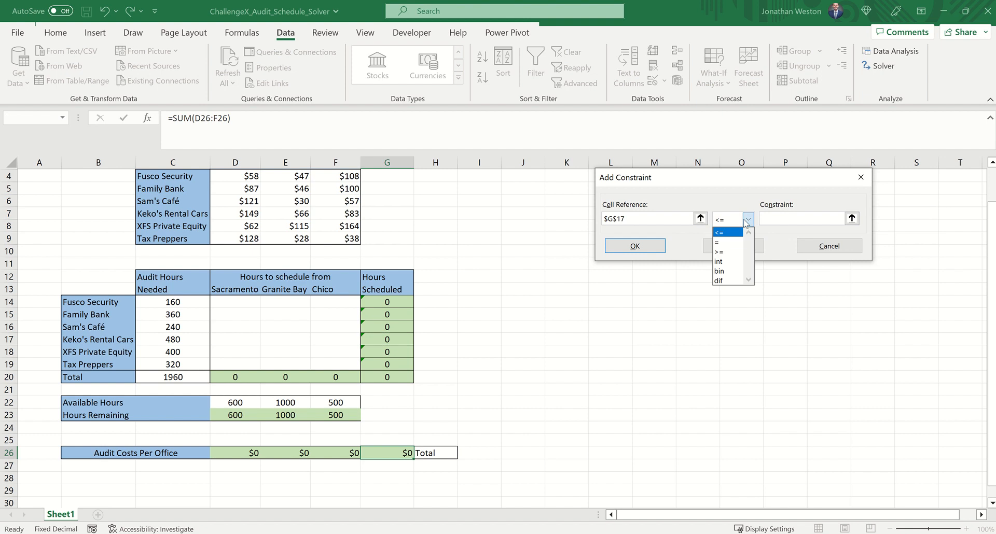
{"action": "left_click", "coordinate": [720, 243]}
{"action": "left_click", "coordinate": [187, 340]}
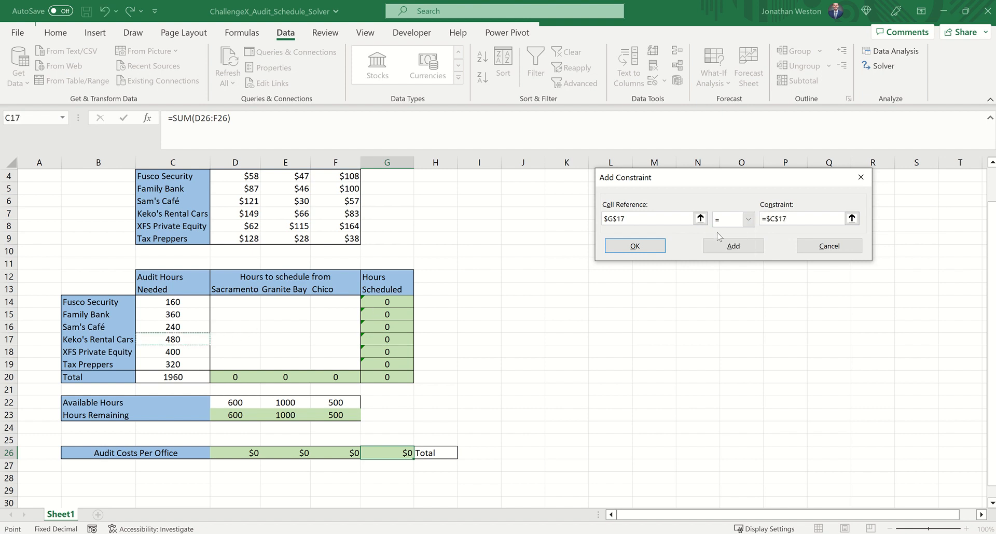
{"action": "left_click", "coordinate": [729, 246]}
Add a constraint making XFS Private Equity's scheduled hours $G$18 equal its needed hours $C$18
{"action": "left_click", "coordinate": [397, 353]}
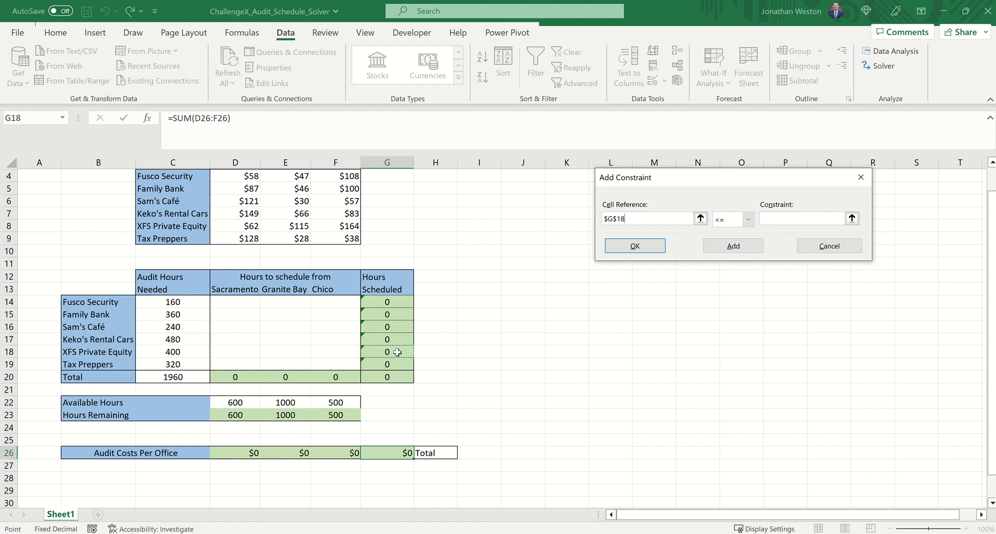
{"action": "left_click", "coordinate": [748, 220]}
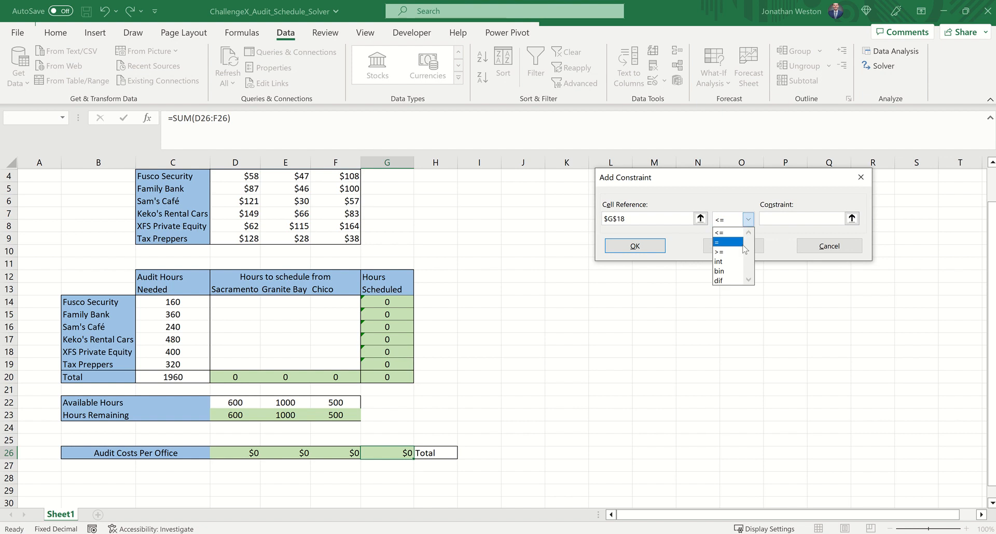
{"action": "left_click", "coordinate": [736, 243]}
{"action": "left_click", "coordinate": [176, 351]}
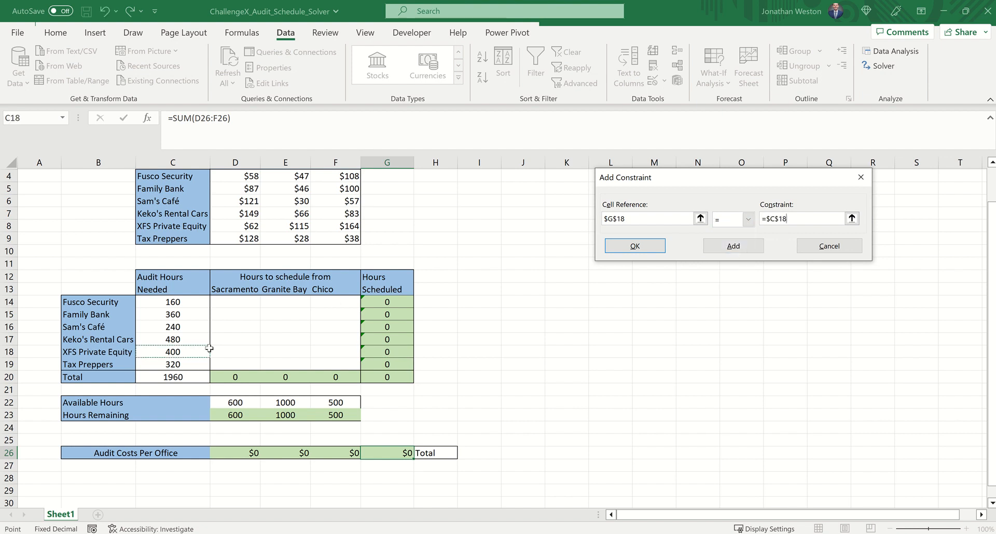
{"action": "left_click", "coordinate": [704, 247]}
Add a constraint making Tax Preppers' scheduled hours $G$19 equal its needed hours $C$19
{"action": "left_click", "coordinate": [407, 363]}
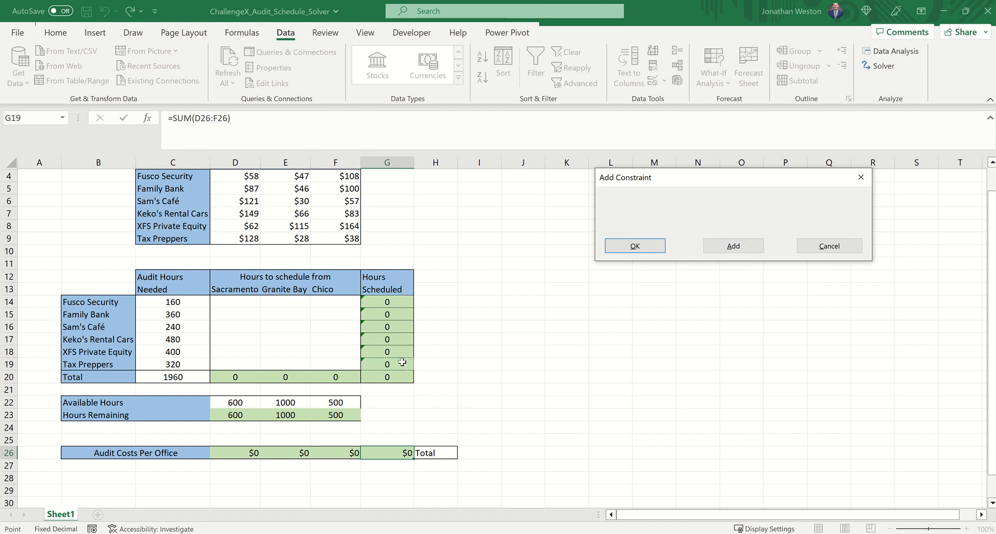
{"action": "left_click", "coordinate": [748, 220]}
{"action": "left_click", "coordinate": [730, 242]}
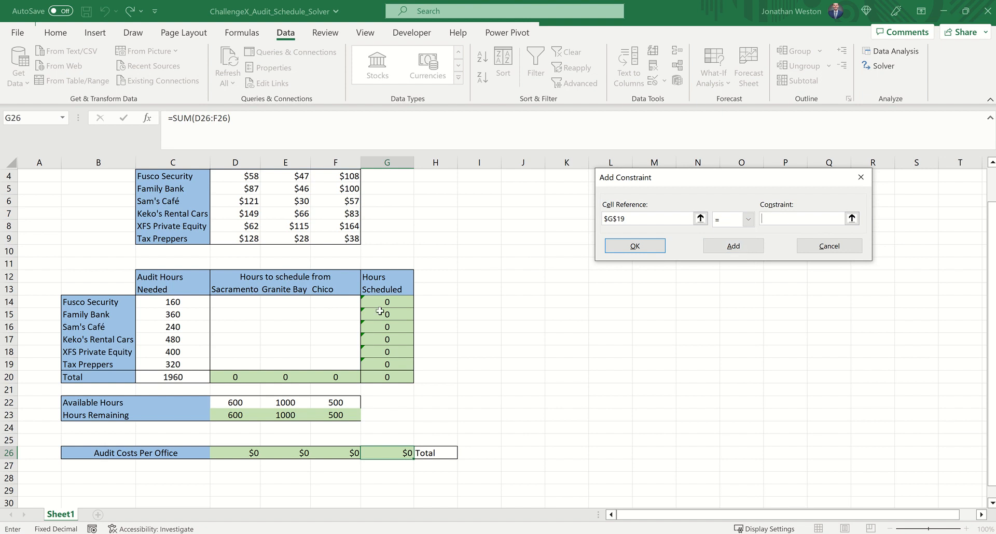
{"action": "left_click", "coordinate": [199, 363]}
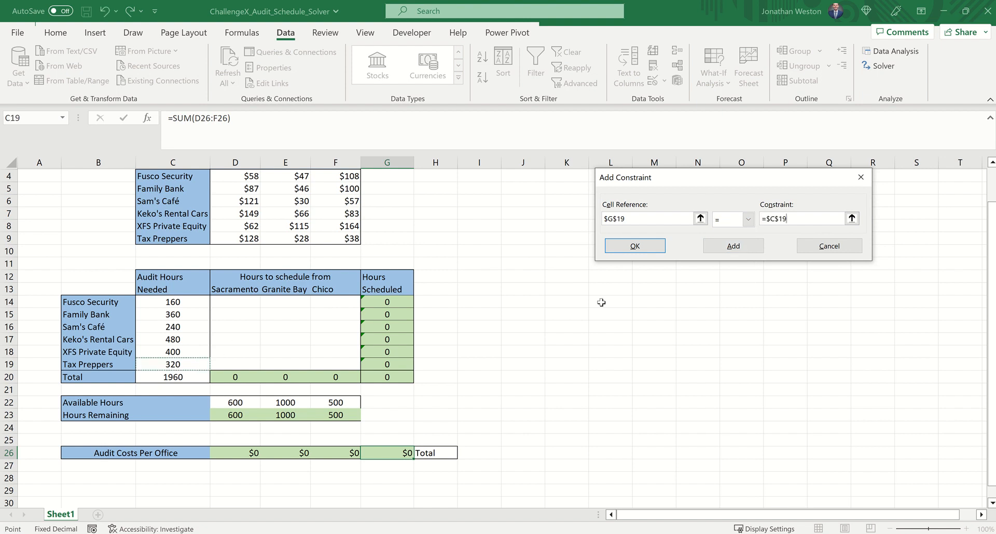
{"action": "left_click", "coordinate": [732, 248]}
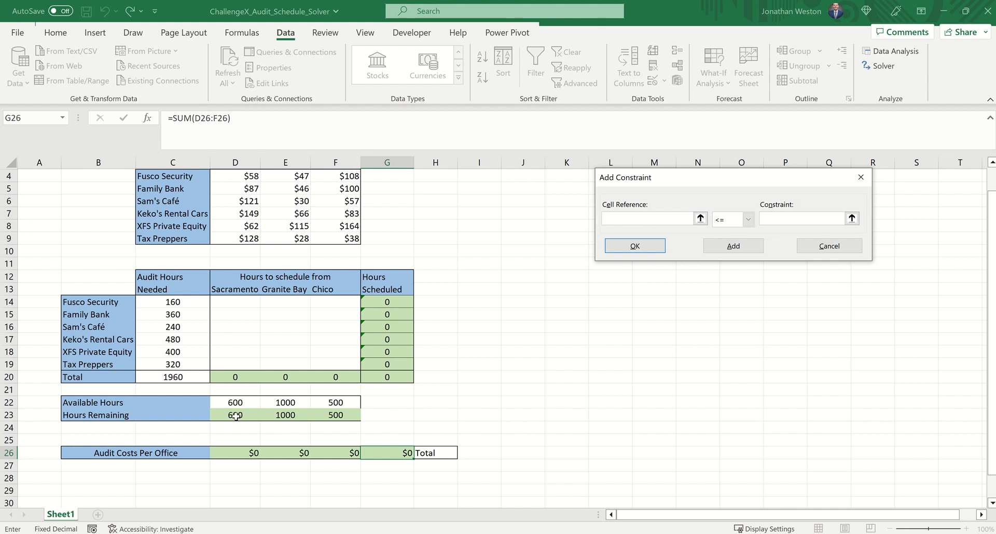
Add a constraint requiring the offices' remaining hours $D$23:$F$23 to be >= 0
{"action": "left_click_drag", "start_coordinate": [236, 417], "coordinate": [326, 411]}
{"action": "left_click", "coordinate": [748, 219]}
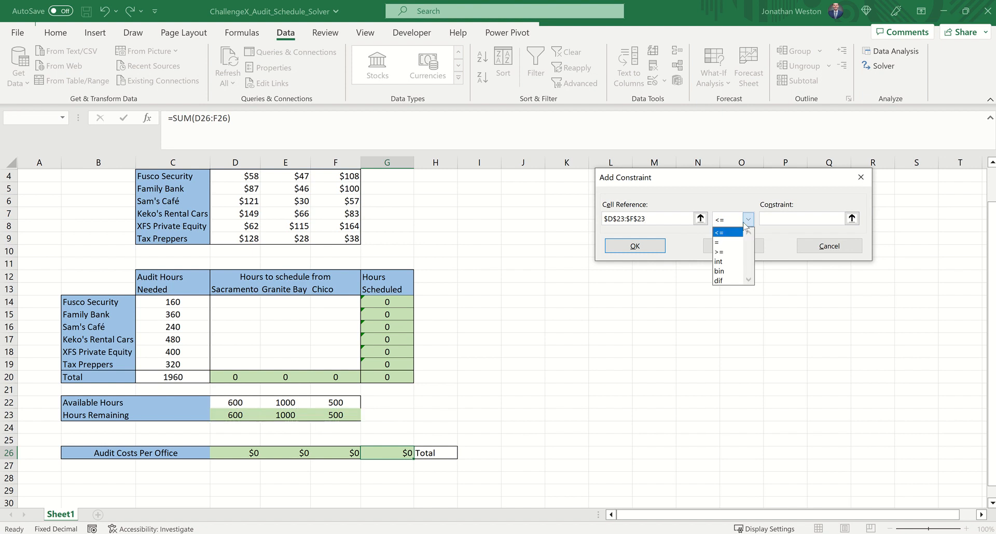
{"action": "left_click", "coordinate": [726, 254]}
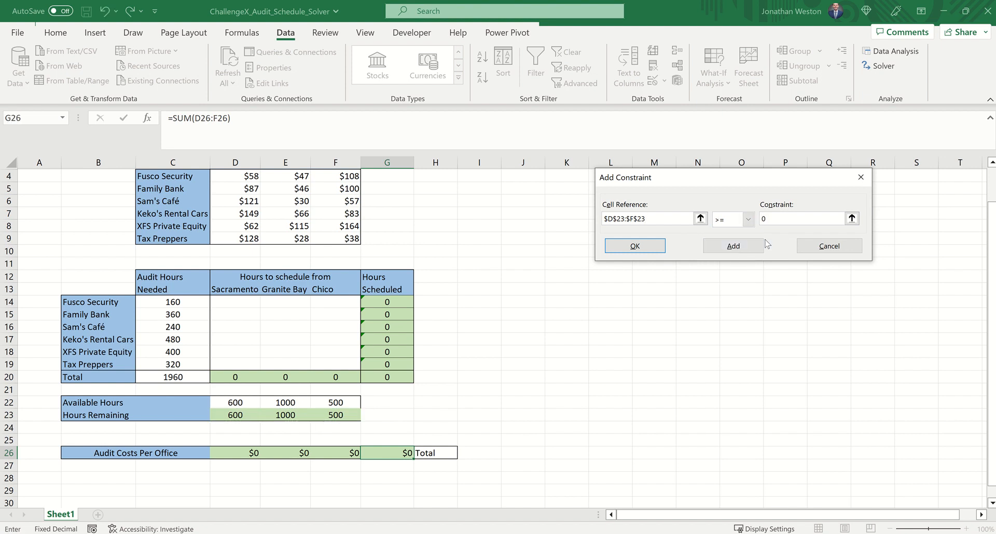
{"action": "left_click", "coordinate": [759, 246]}
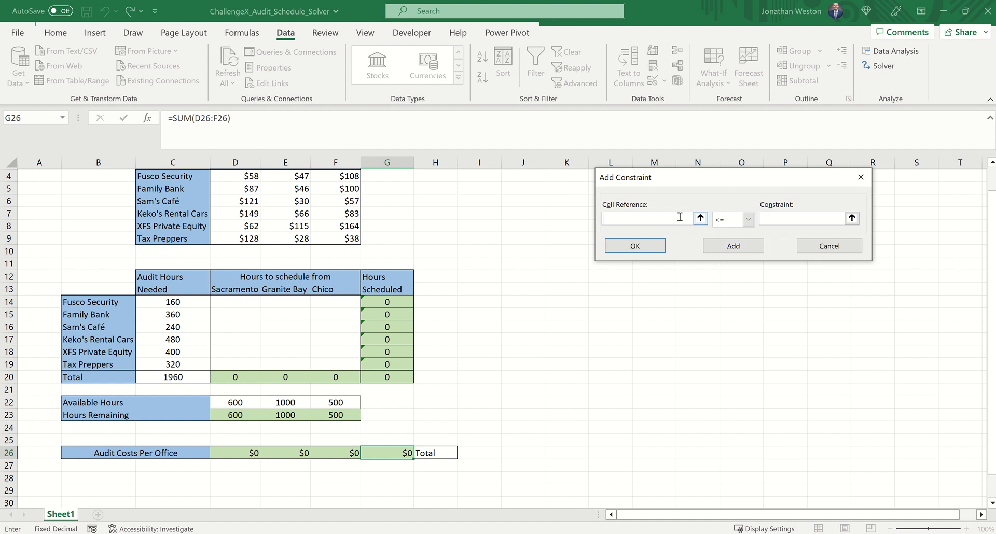
Add an integer constraint on the hours-to-schedule range $D$14:$F$19 and return to the Solver parameters
{"action": "left_click_drag", "start_coordinate": [242, 303], "coordinate": [329, 363]}
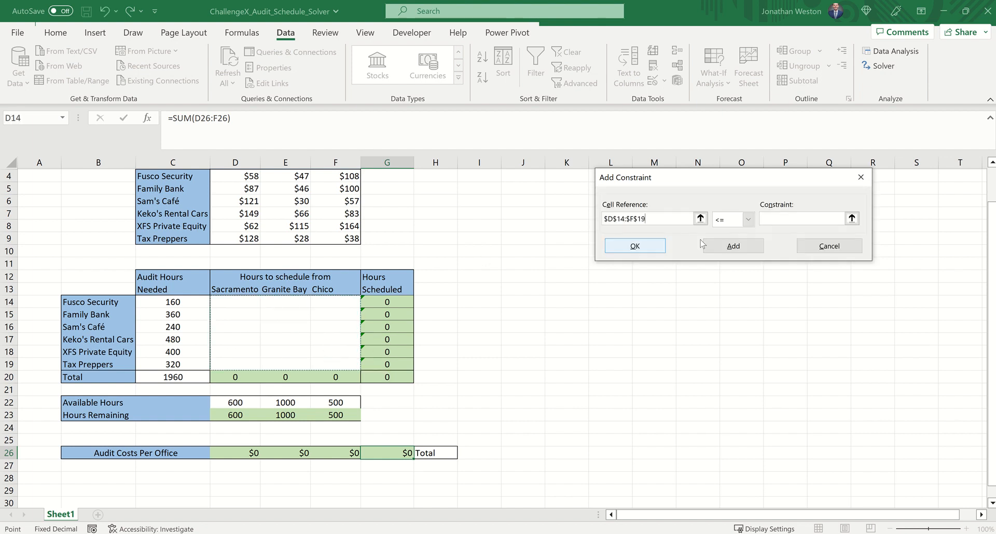
{"action": "left_click", "coordinate": [748, 218]}
{"action": "left_click", "coordinate": [731, 261]}
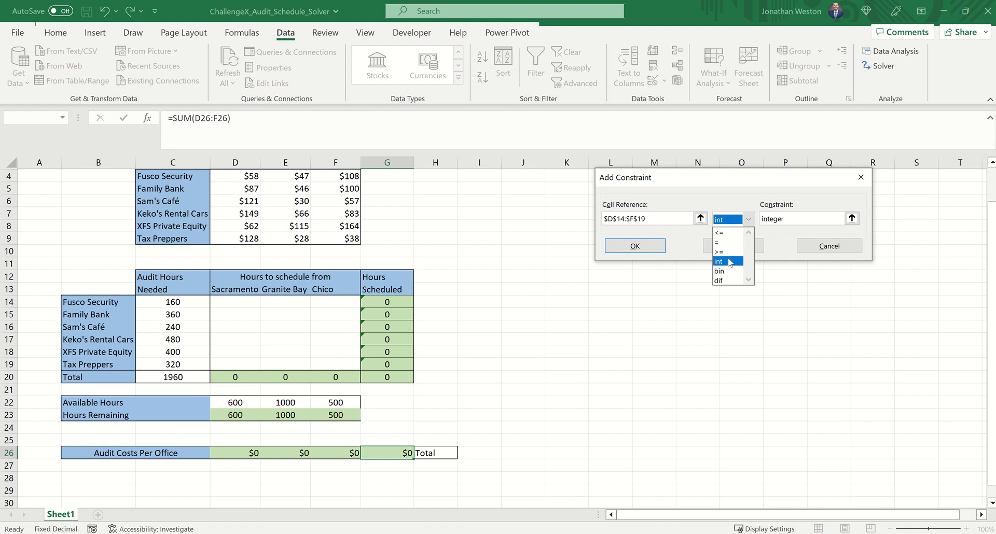
{"action": "left_click", "coordinate": [733, 247]}
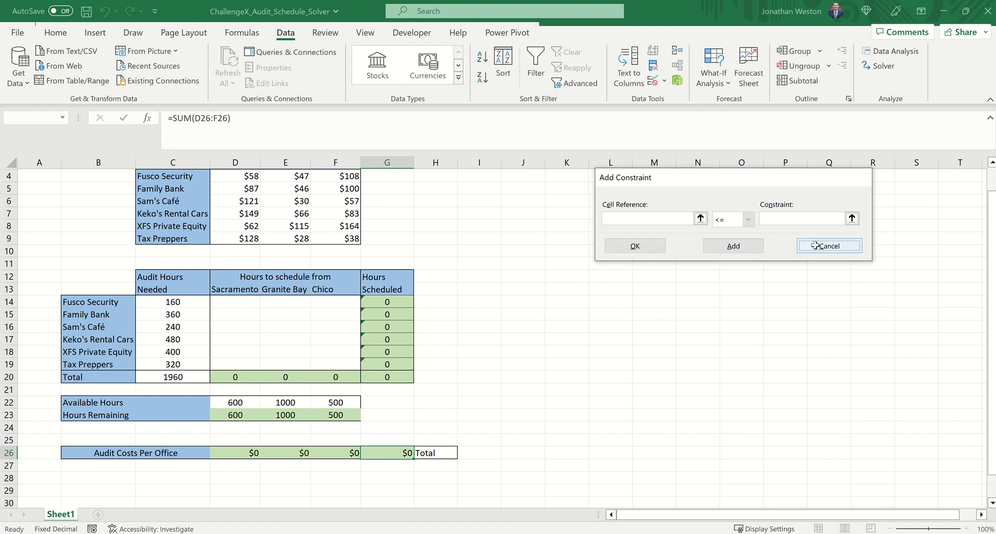
{"action": "left_click", "coordinate": [829, 246]}
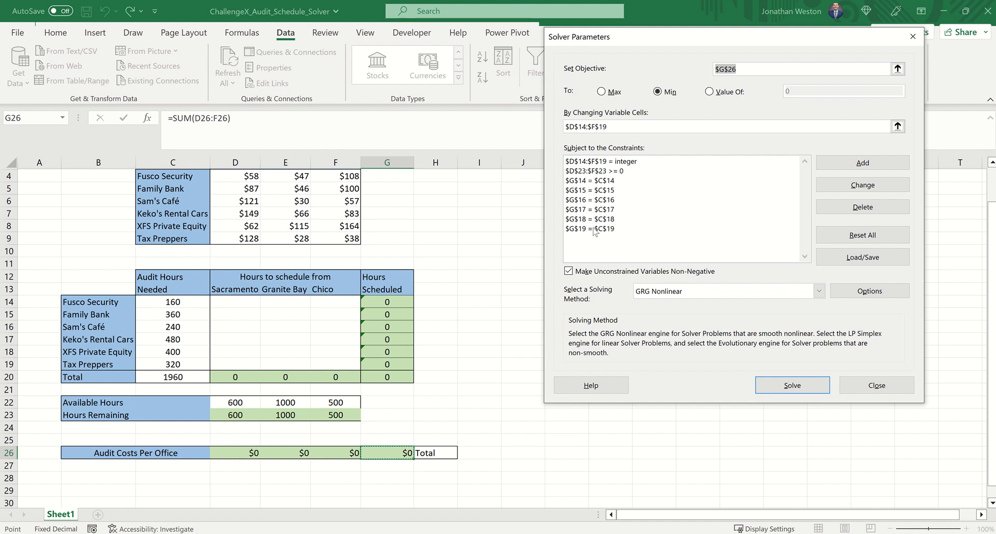
Solve the model with the GRG Nonlinear method and keep the Solver solution in the schedule
{"action": "left_click", "coordinate": [794, 385]}
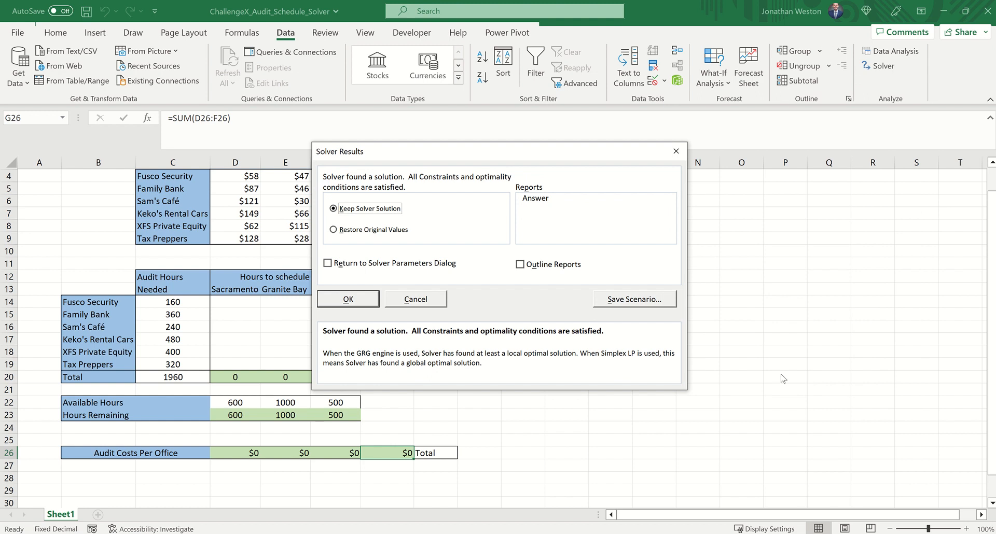
{"action": "left_click", "coordinate": [348, 301]}
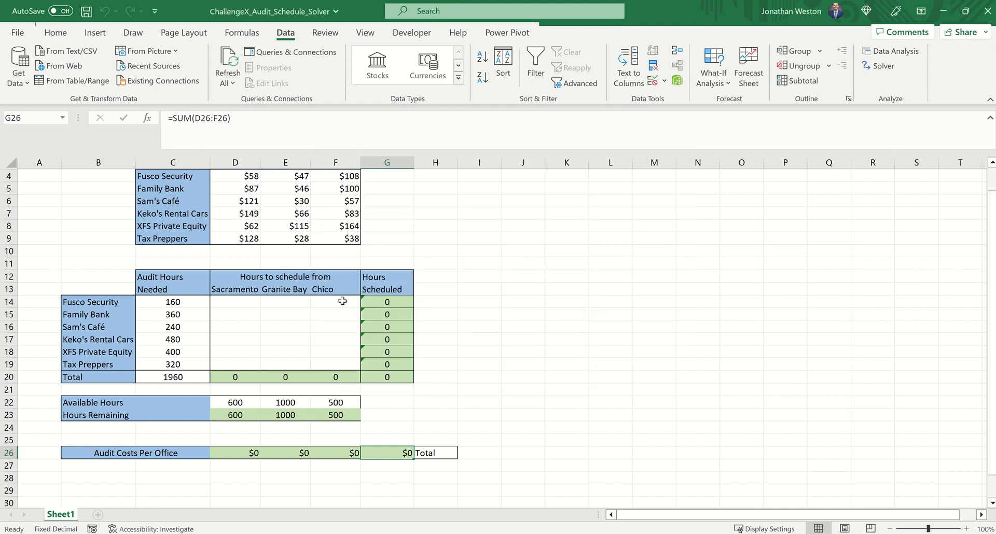
{"action": "left_click", "coordinate": [342, 300]}
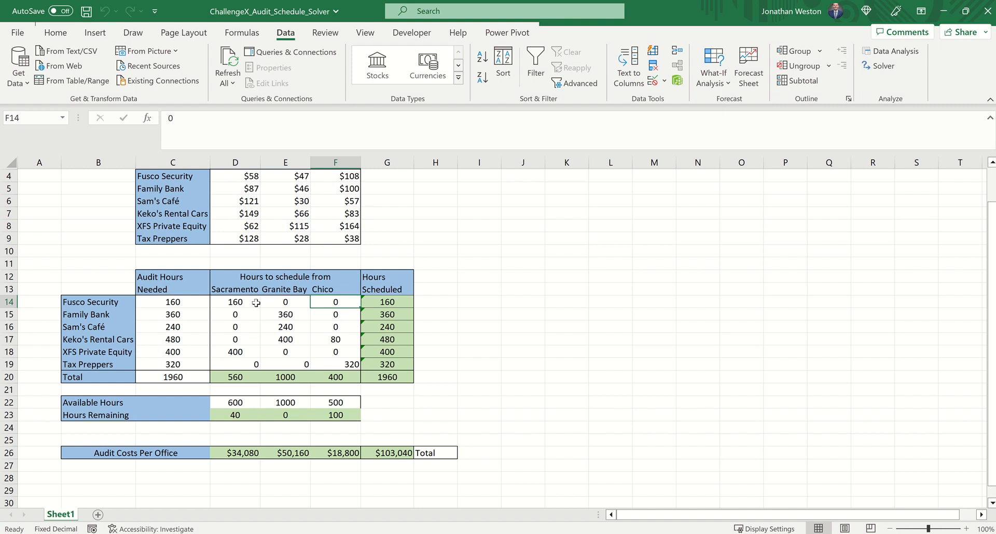
Review the solved schedule: compare scheduled with needed hours per client, and check remaining hours, office allocations and the total audit cost
{"action": "scroll", "coordinate": [268, 280], "scroll_direction": "up", "scroll_amount": 1}
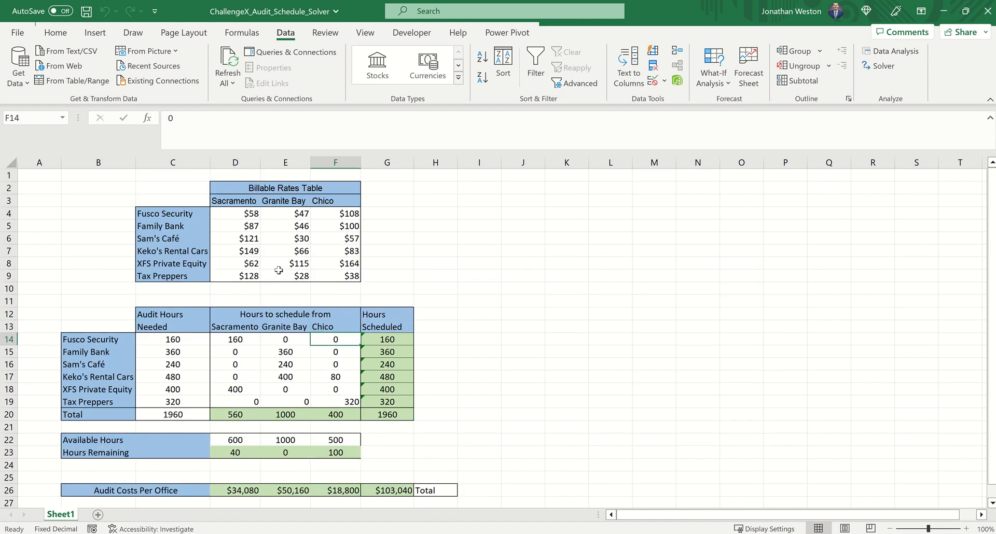
{"action": "scroll", "coordinate": [267, 280], "scroll_direction": "down", "scroll_amount": 1}
{"action": "left_click_drag", "start_coordinate": [380, 301], "coordinate": [387, 365]}
{"action": "left_click_drag", "start_coordinate": [160, 303], "coordinate": [164, 367]}
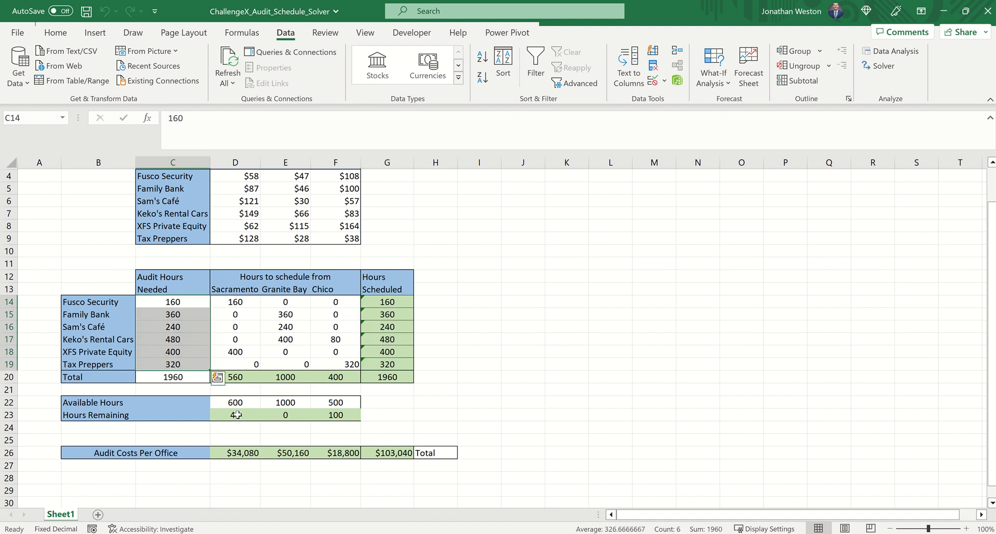
{"action": "left_click_drag", "start_coordinate": [237, 414], "coordinate": [334, 414]}
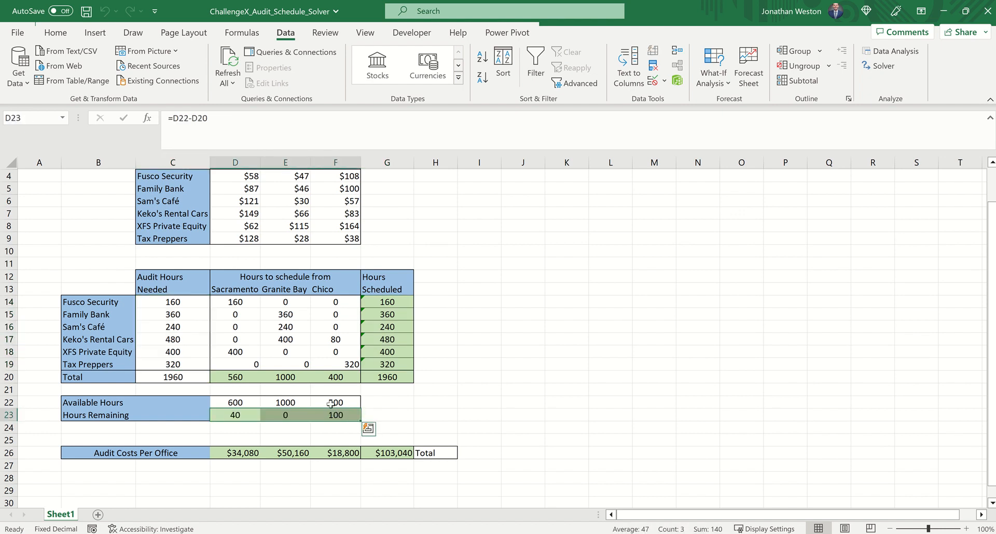
{"action": "left_click_drag", "start_coordinate": [236, 300], "coordinate": [347, 364]}
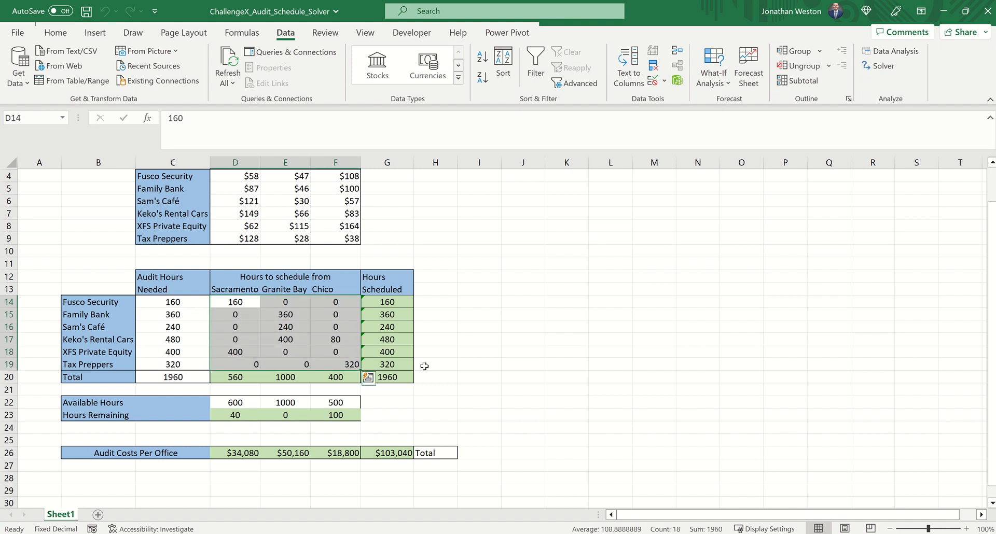
{"action": "left_click", "coordinate": [388, 452]}
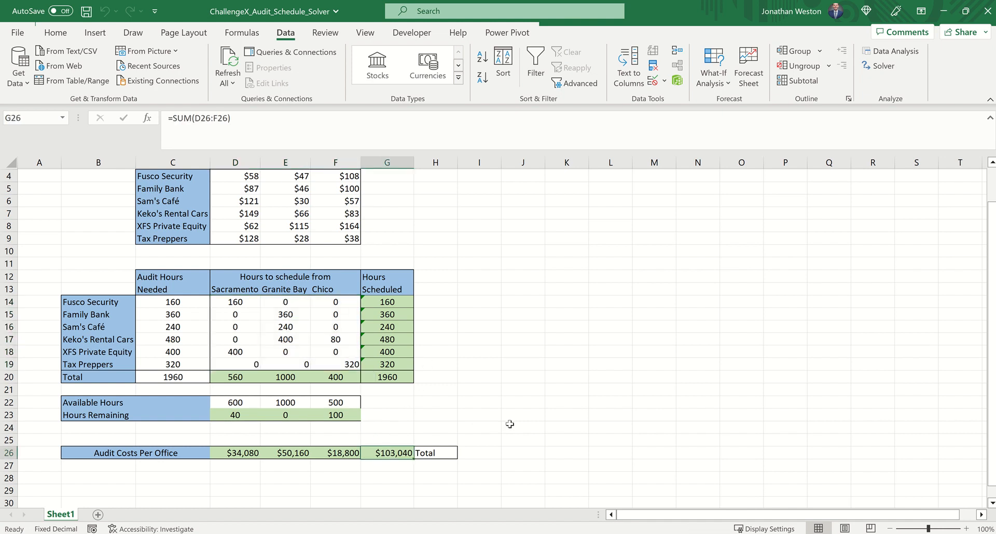